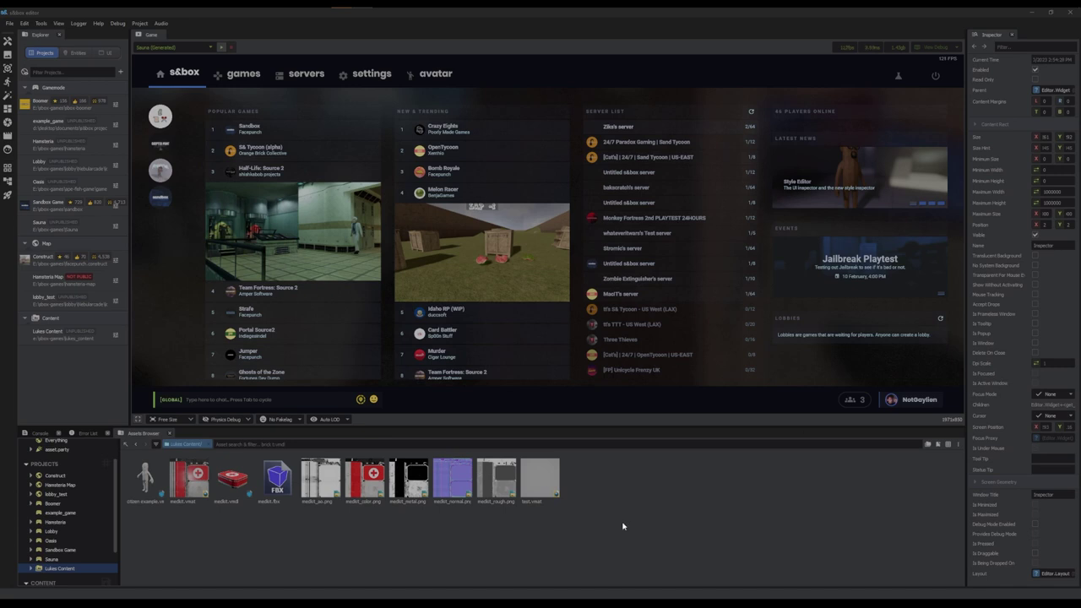
Create a new surface description named 'whatever' in the Lukes Content surfaces folder
right_click(641, 478)
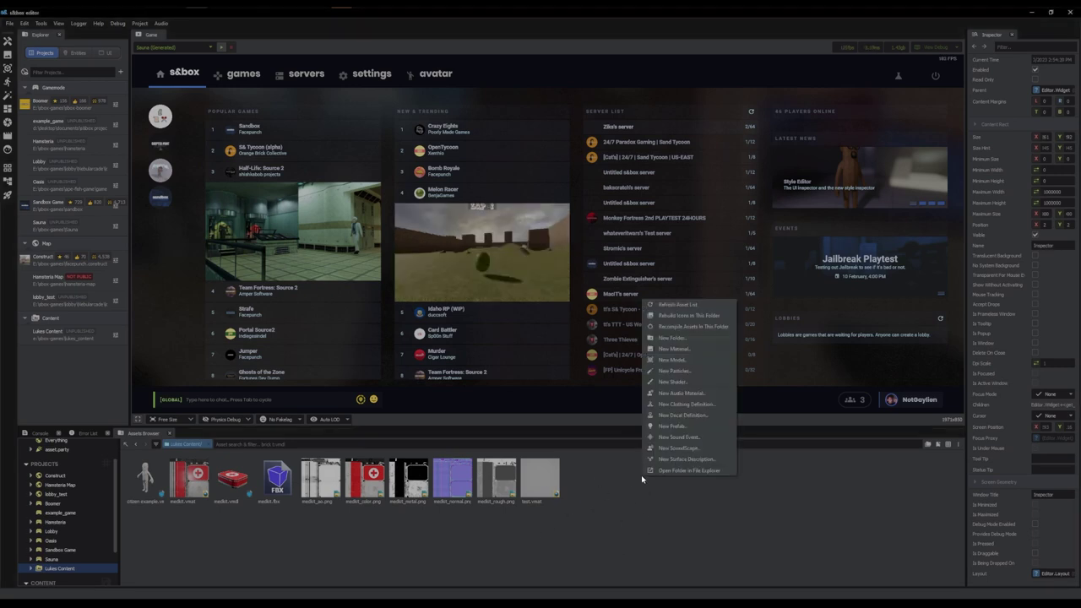
left_click(683, 460)
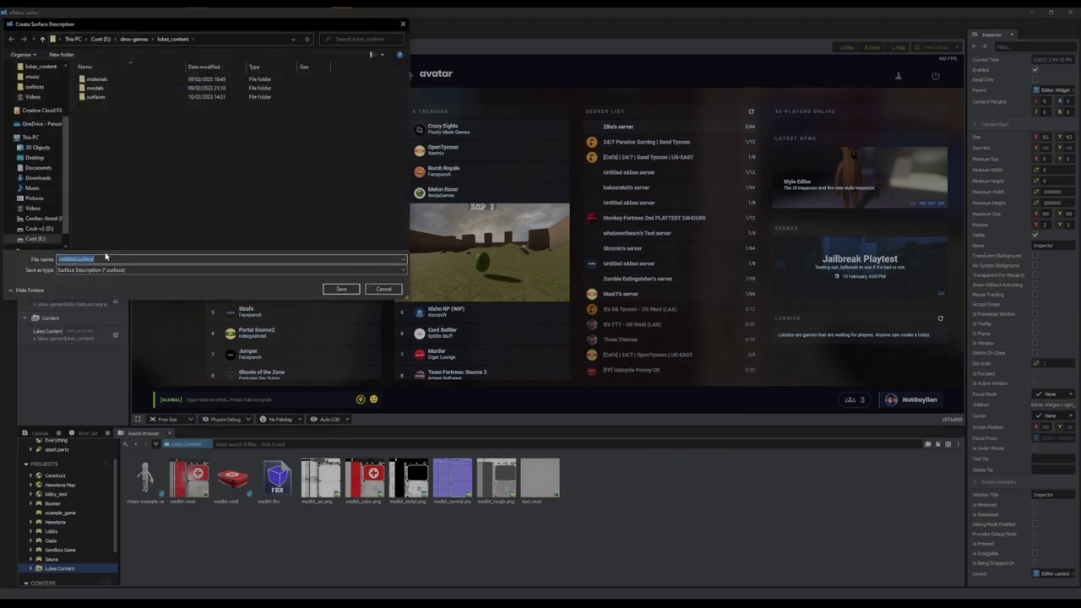
double_click(99, 95)
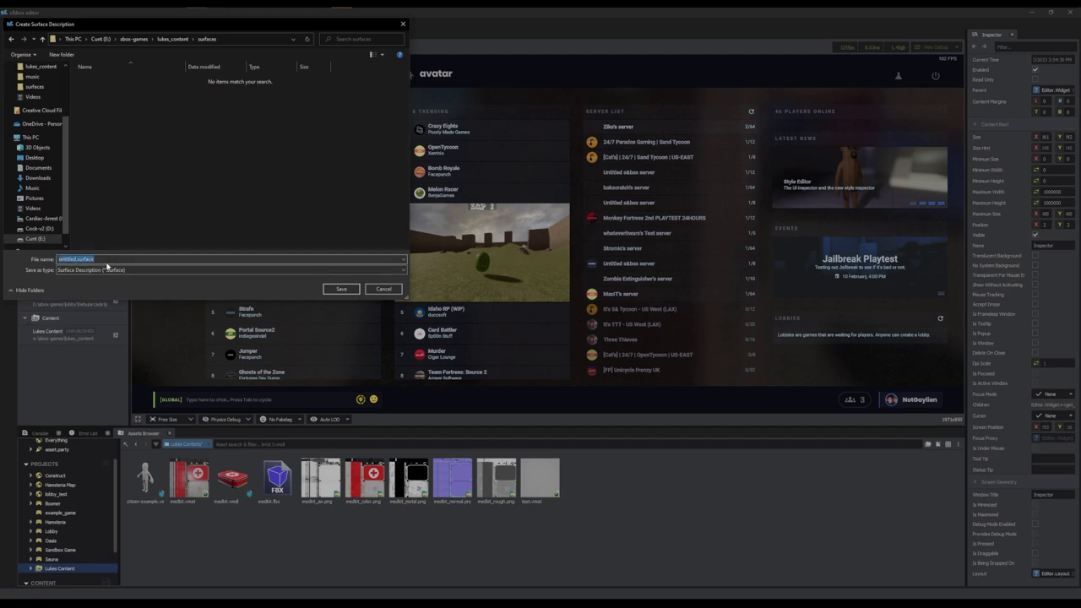
type("ethver")
key("Return")
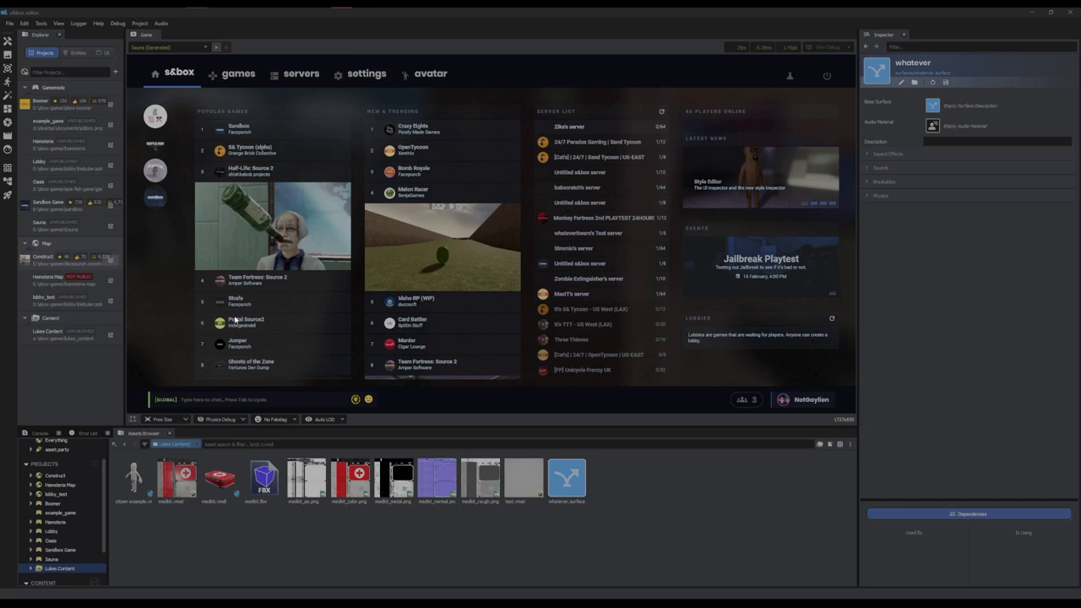
Open whatever.surface and set its base surface to dirt
double_click(577, 492)
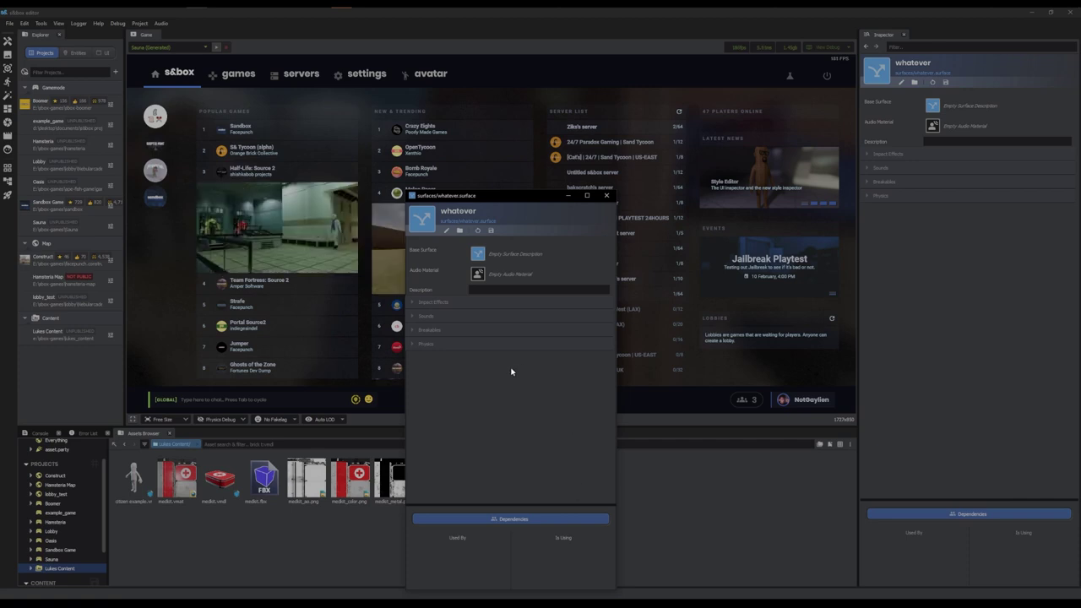
left_click(515, 254)
double_click(409, 289)
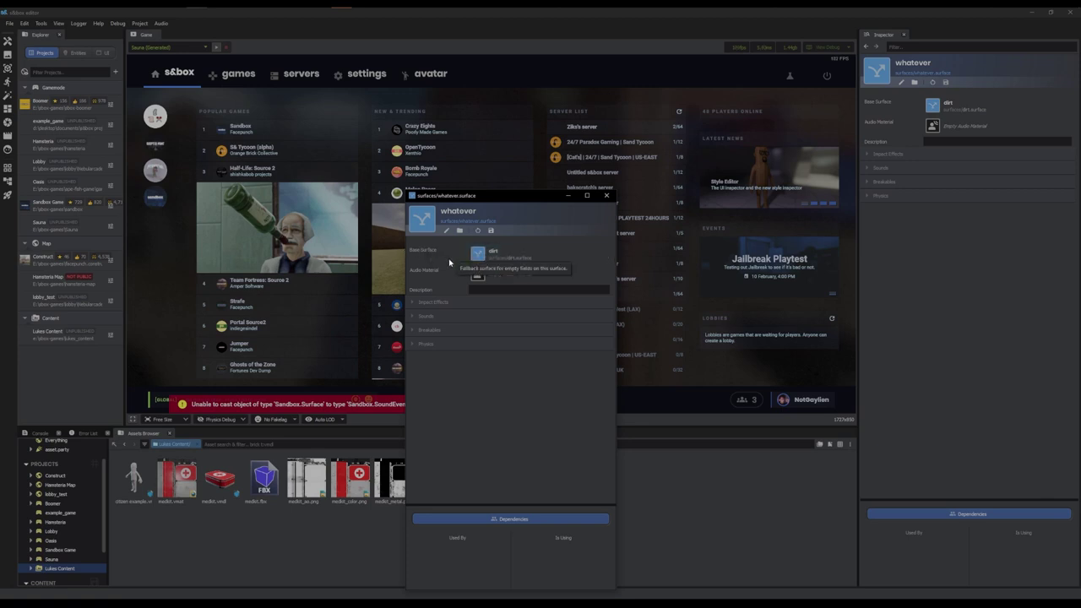
Look through the Impact Effects, Breakables and Physics sections, ending on the sound event slots
left_click(418, 303)
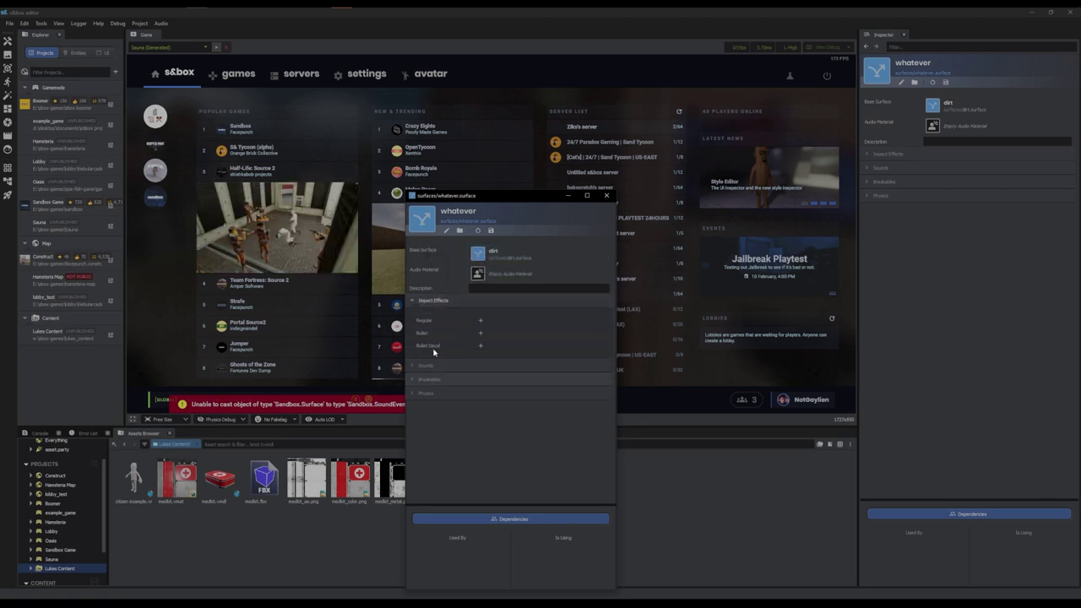
left_click(414, 303)
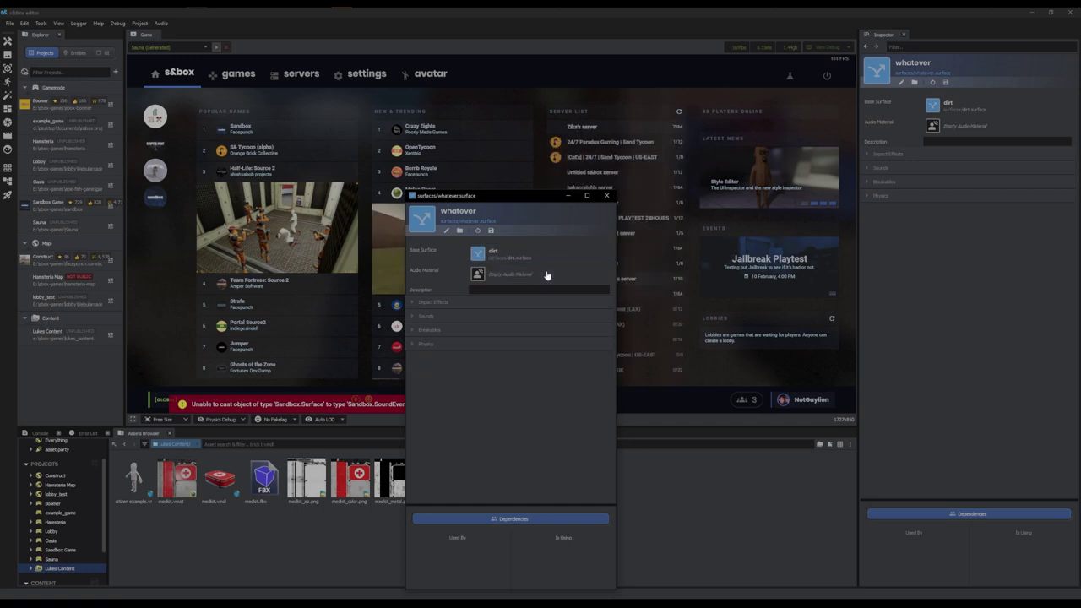
left_click(419, 330)
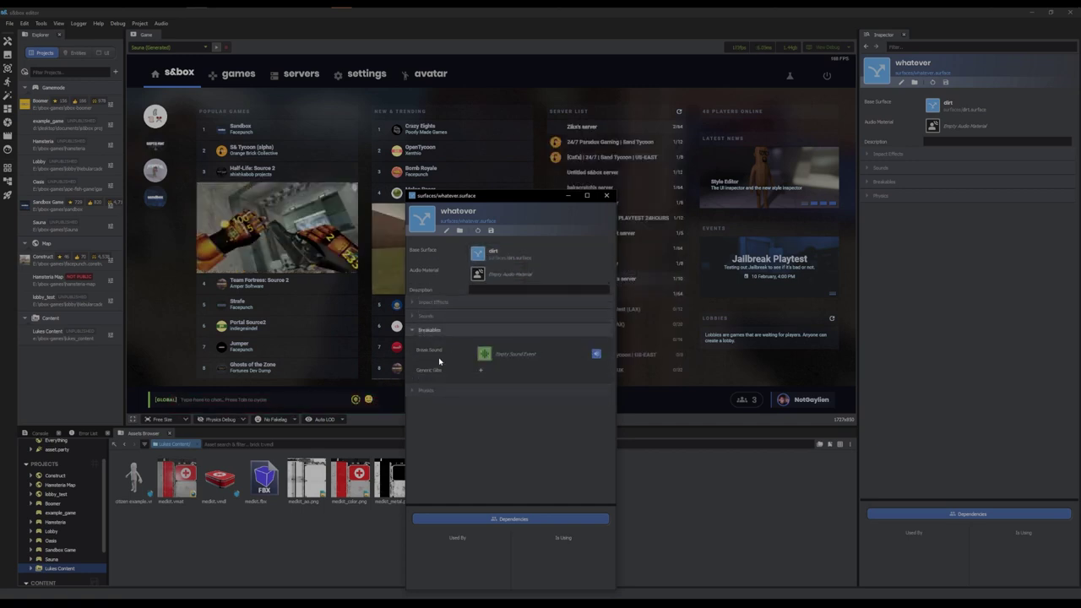
left_click(421, 332)
left_click(421, 344)
left_click(430, 343)
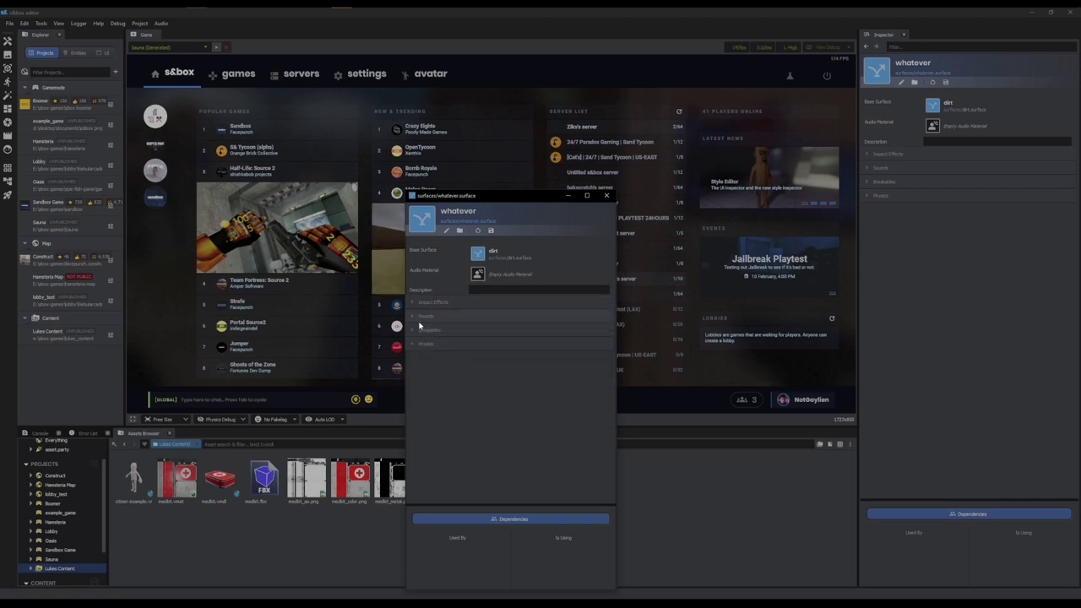
left_click(418, 321)
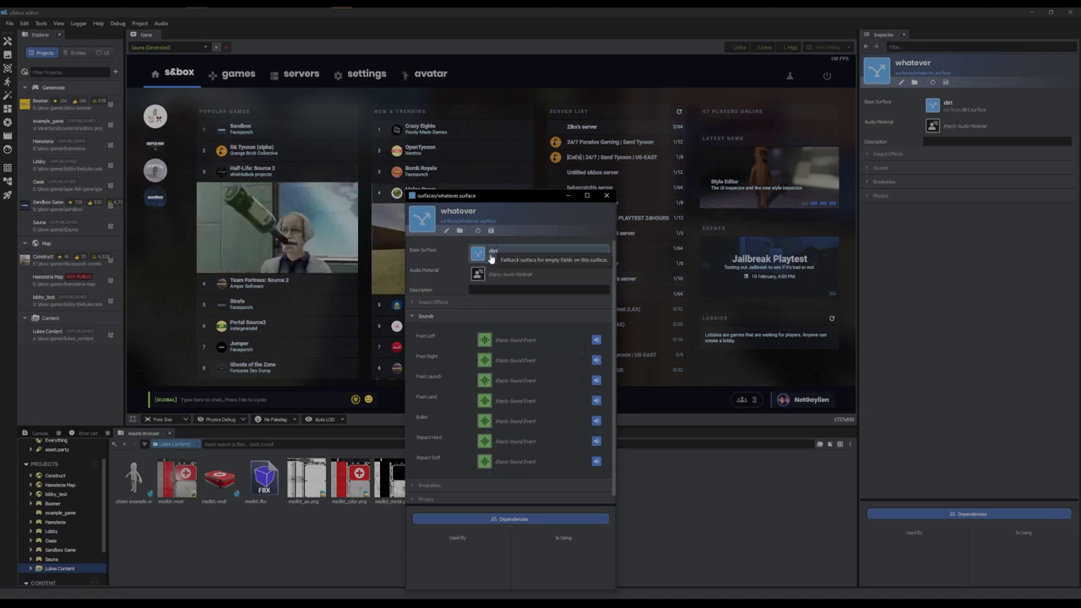
Switch the base surface to default and set the audio material to concrete
left_click(513, 259)
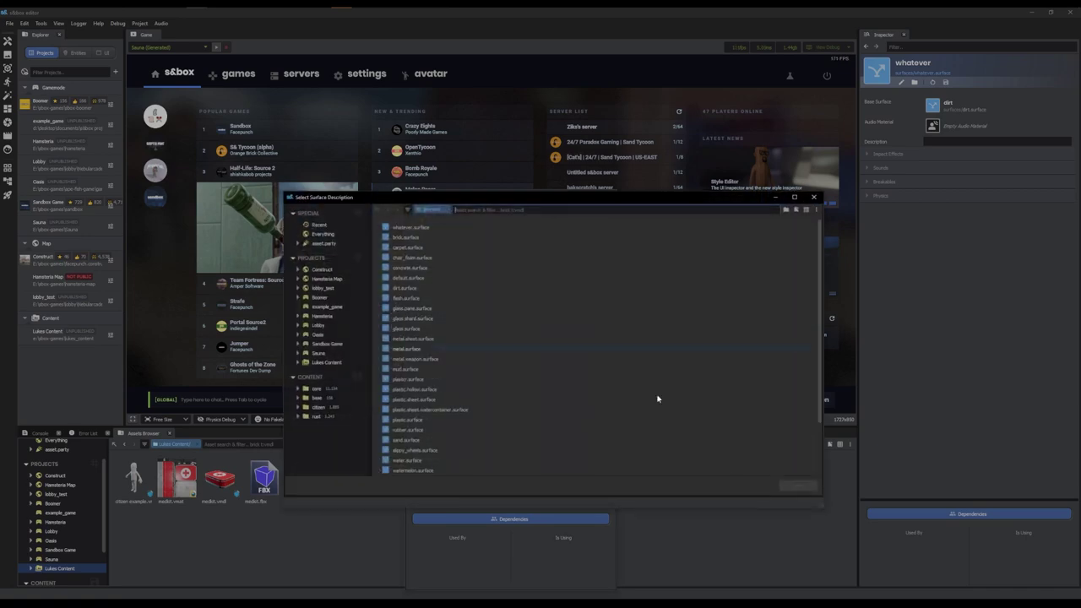
left_click(814, 196)
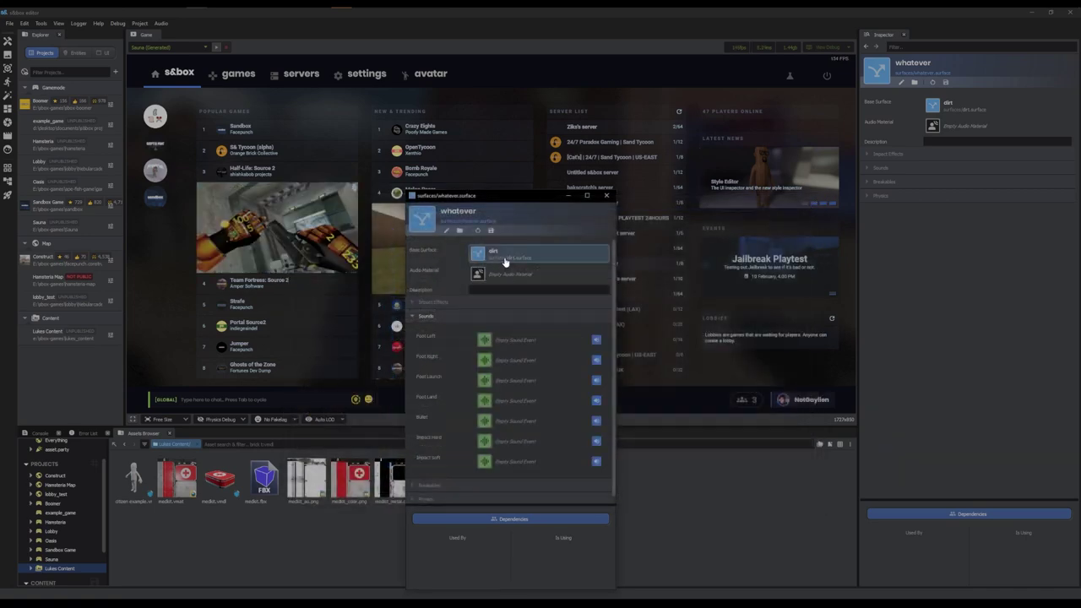
left_click(505, 260)
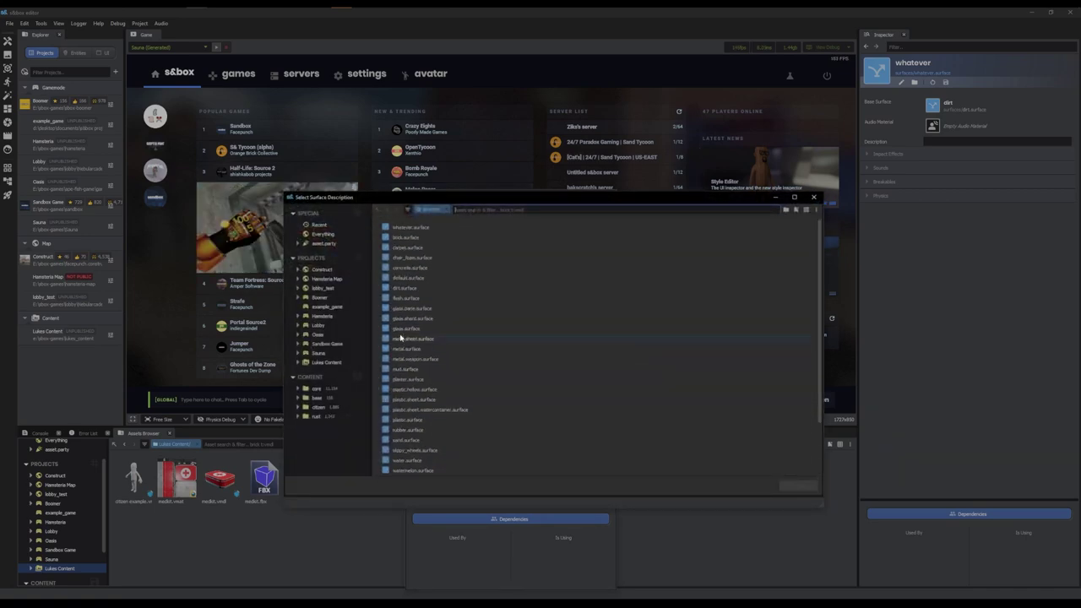
double_click(420, 275)
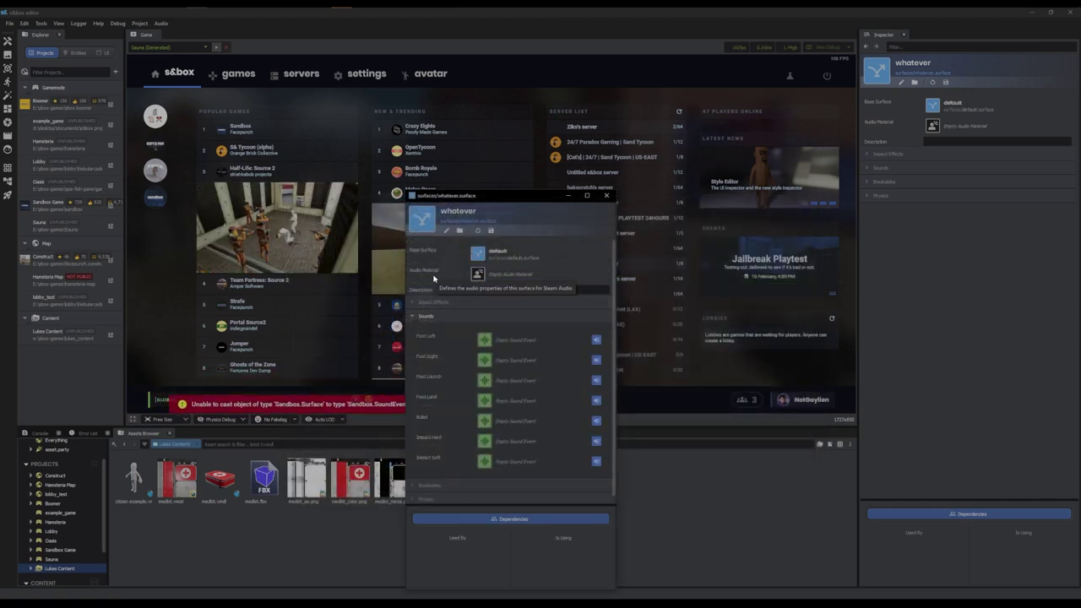
left_click(477, 274)
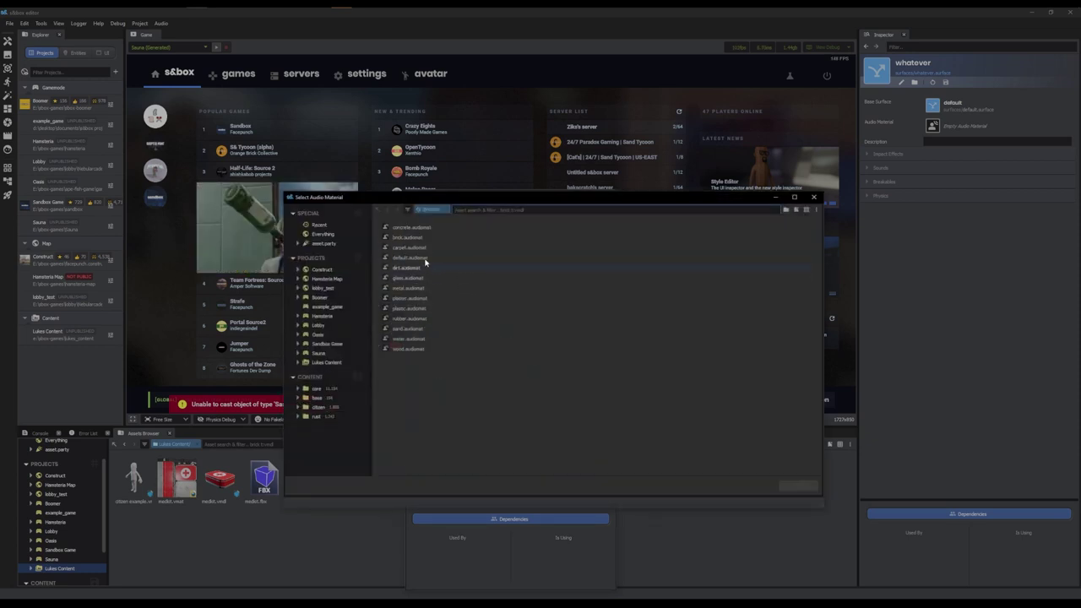
double_click(427, 228)
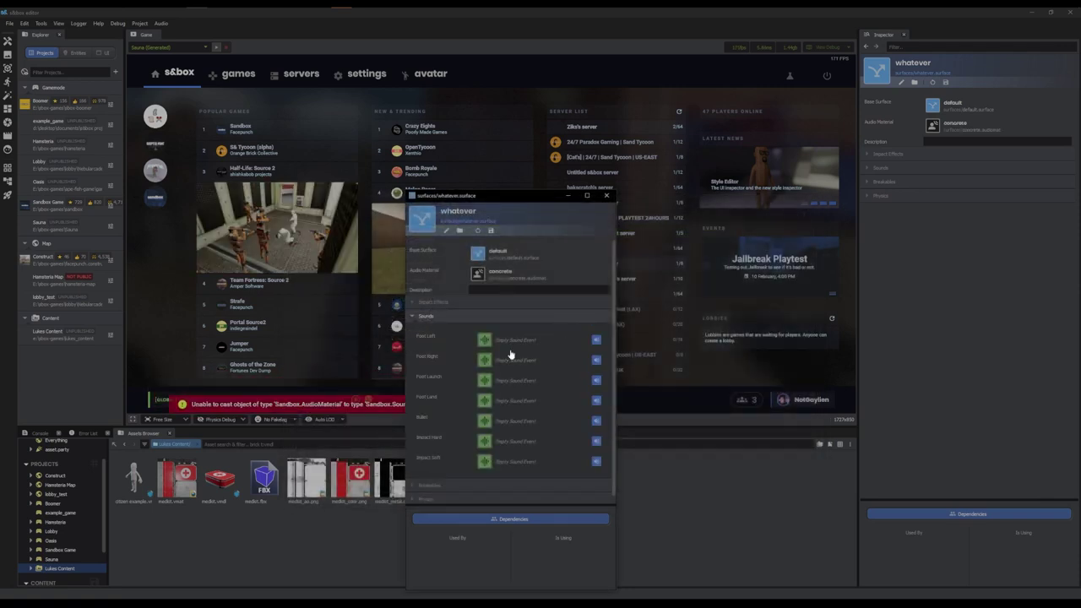
Filter the asset browser to show only audio materials across all projects
left_click(171, 551)
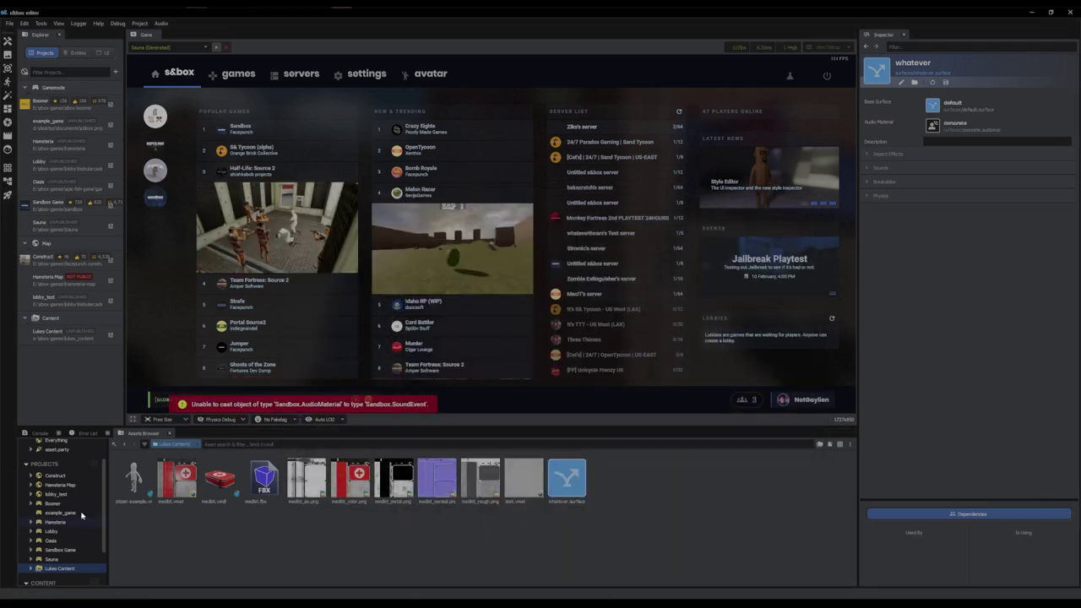
scroll(61, 473, "up", 2)
left_click(60, 468)
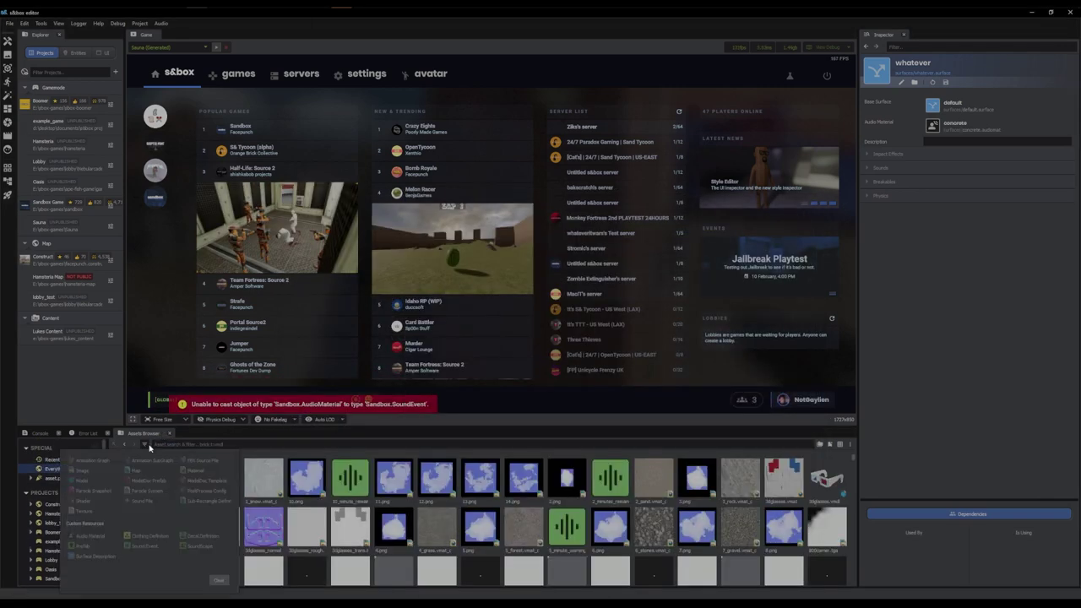
right_click(60, 468)
left_click(90, 535)
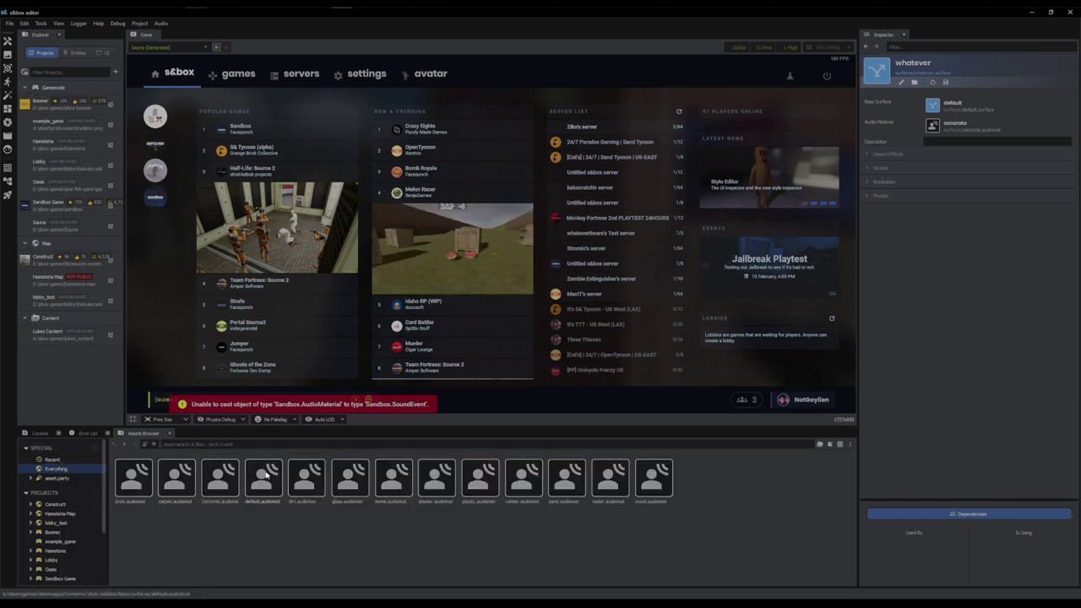
Open concrete.audiomat, review its absorption and transmission values, then close it
double_click(213, 485)
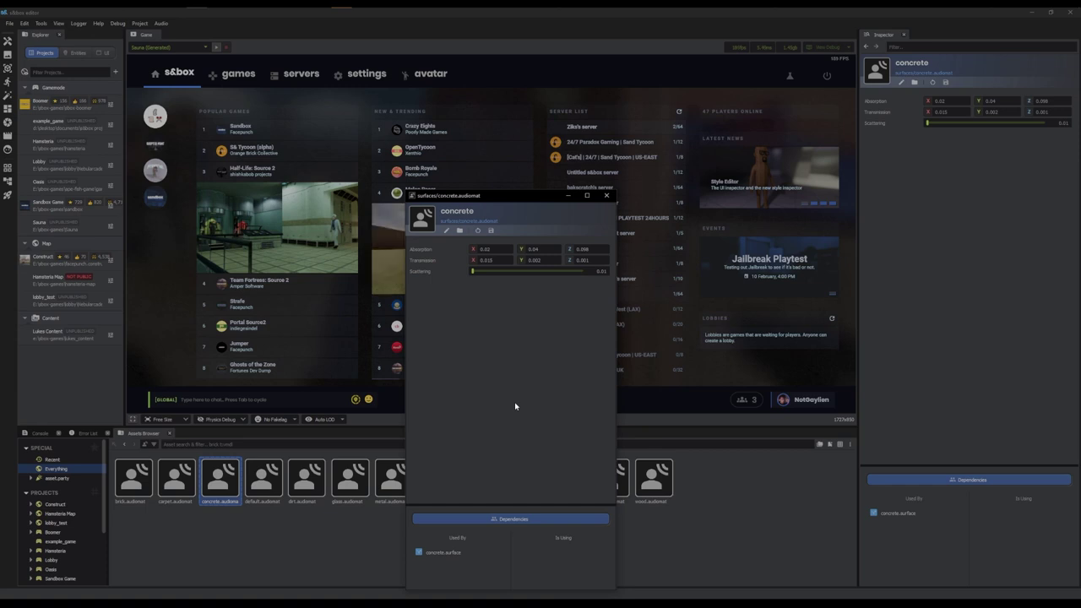
mouse_move(423, 253)
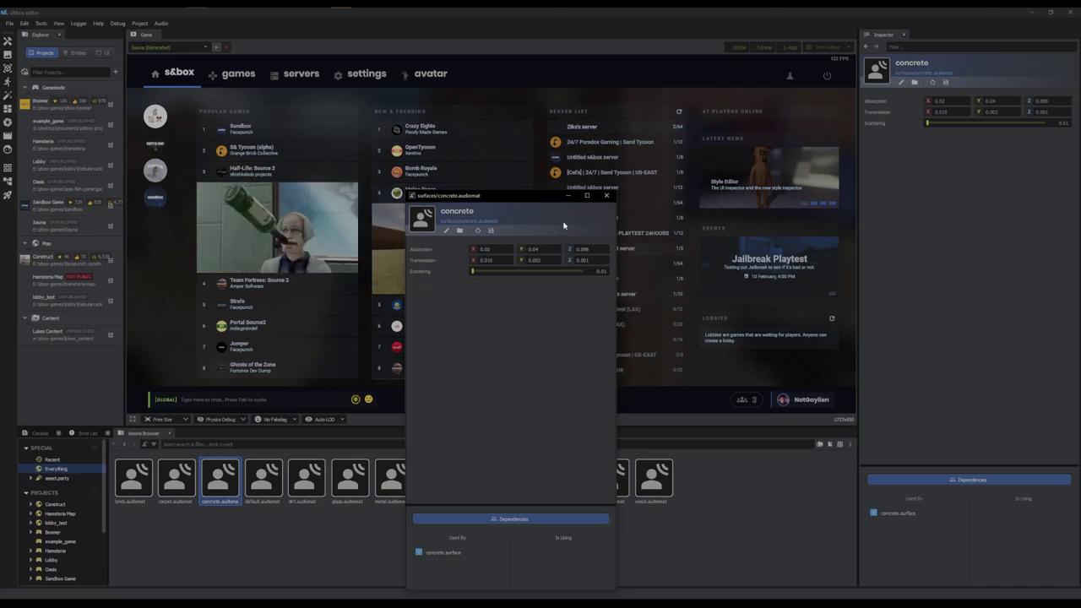
left_click(224, 535)
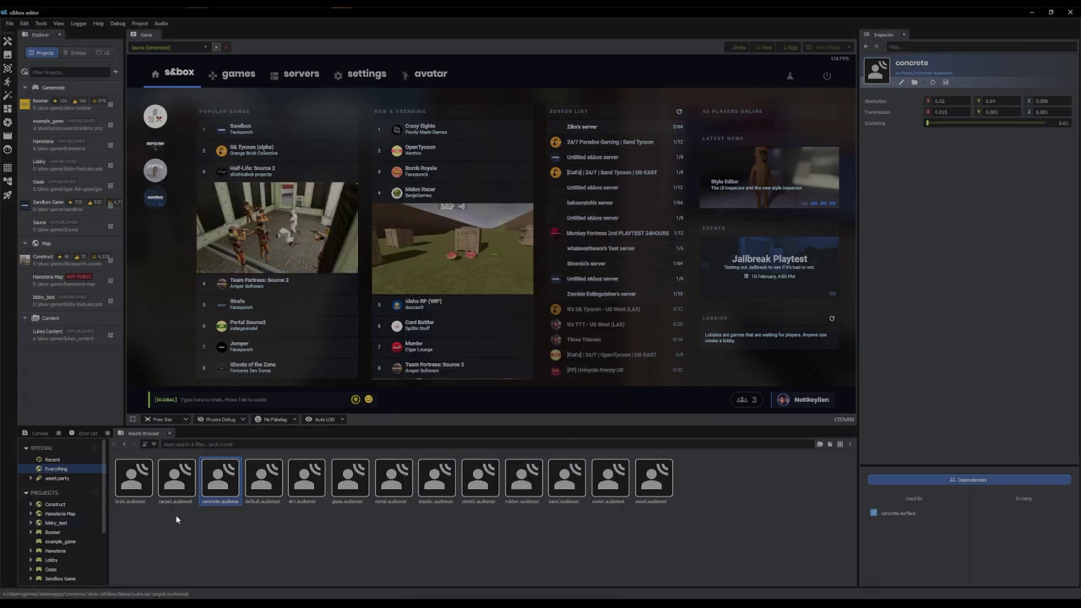
Go to the Lukes Content project and reopen whatever.surface in its editor
scroll(72, 541, "down", 2)
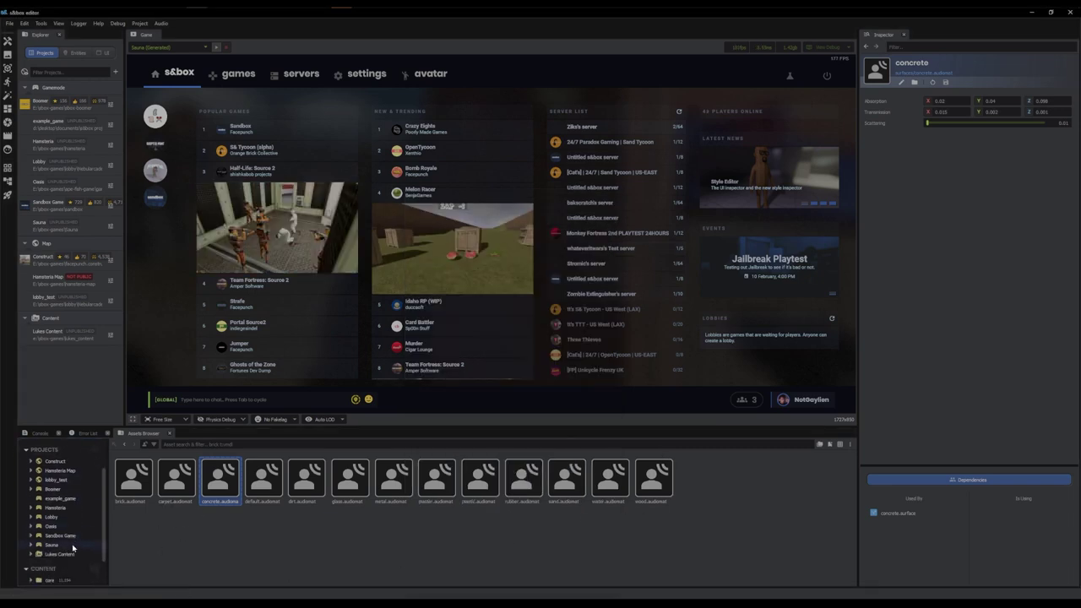
left_click(63, 554)
right_click(277, 515)
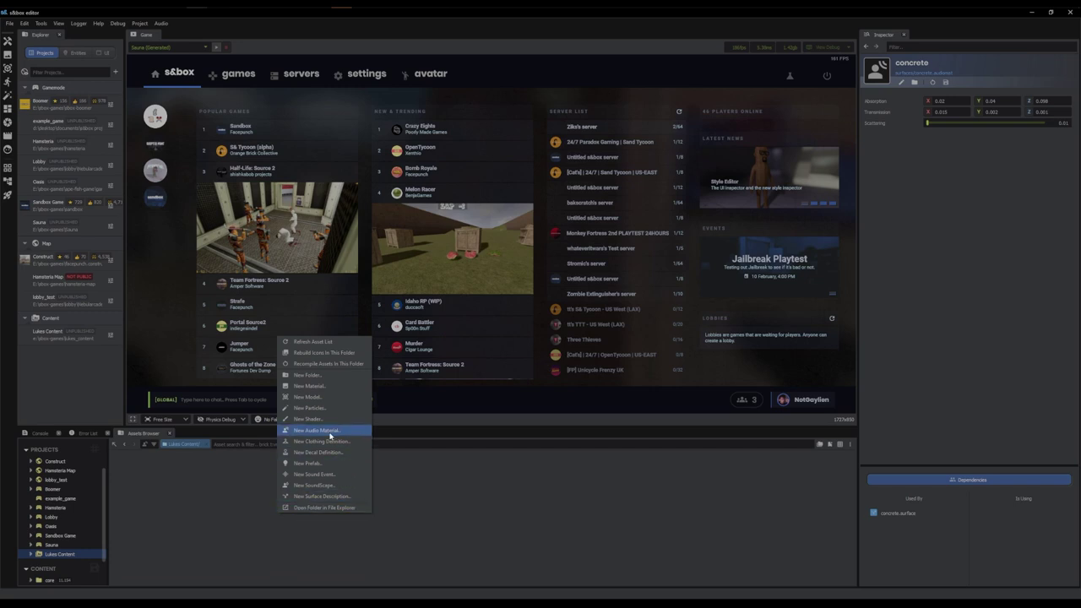
left_click(149, 454)
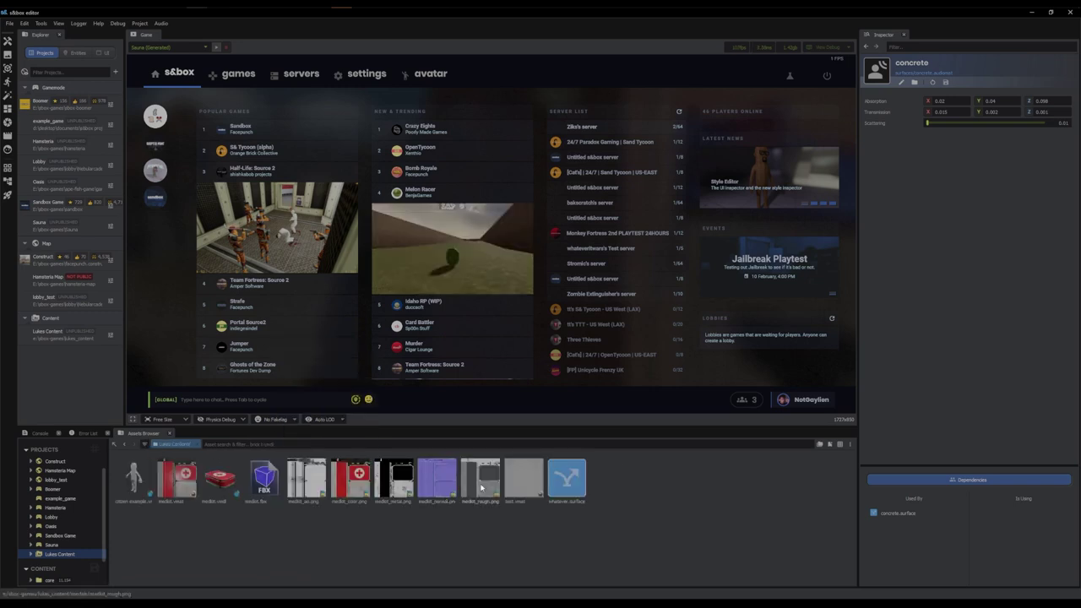
left_click(560, 483)
double_click(560, 482)
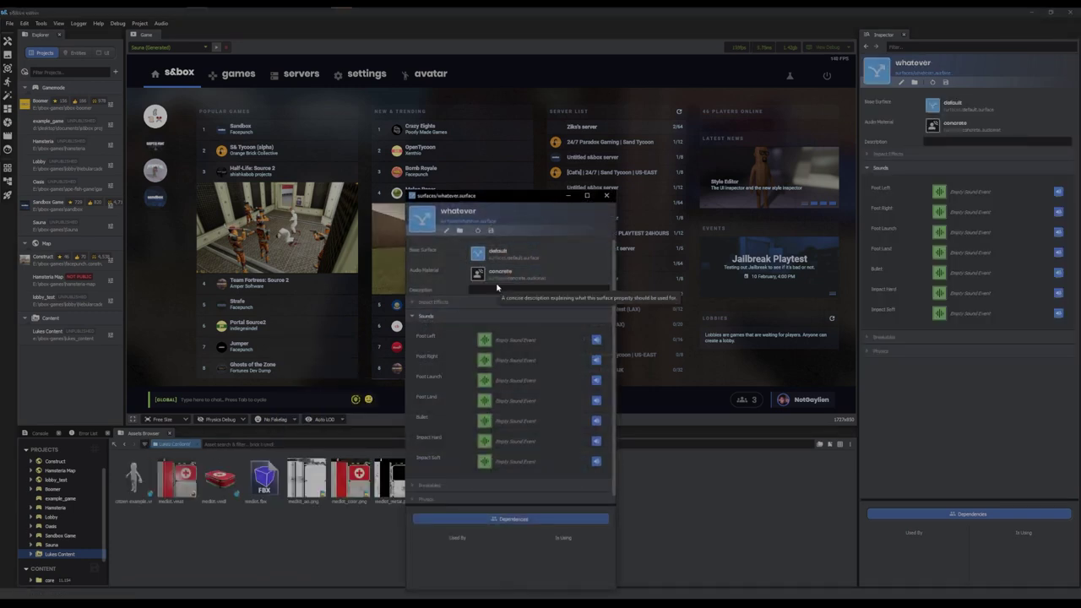
Expand Impact Effects and add a Regular impact particle entry, browsing for a particle system
left_click(416, 314)
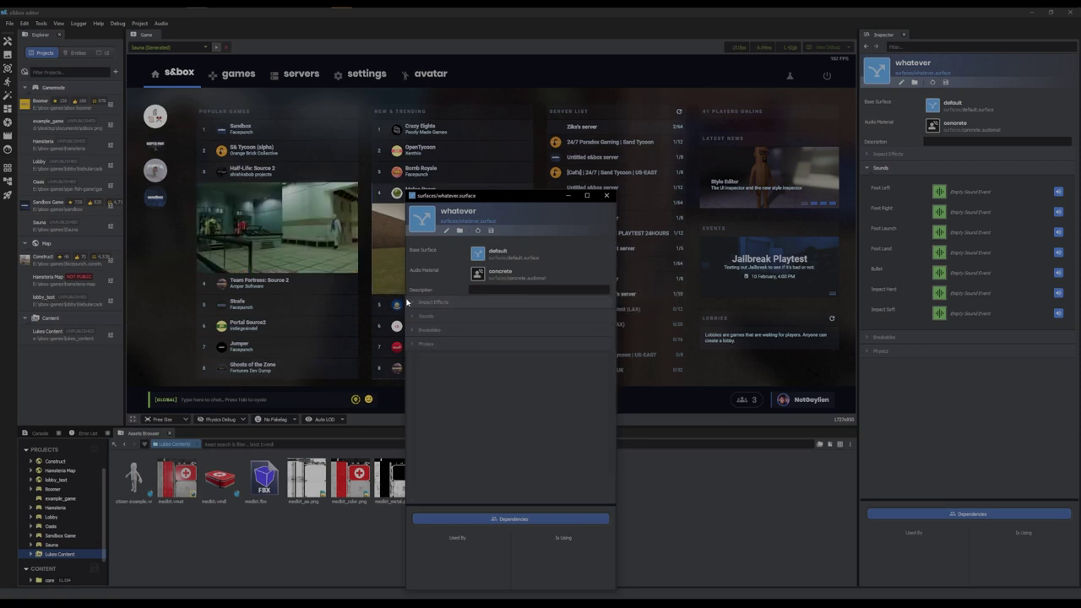
left_click(413, 302)
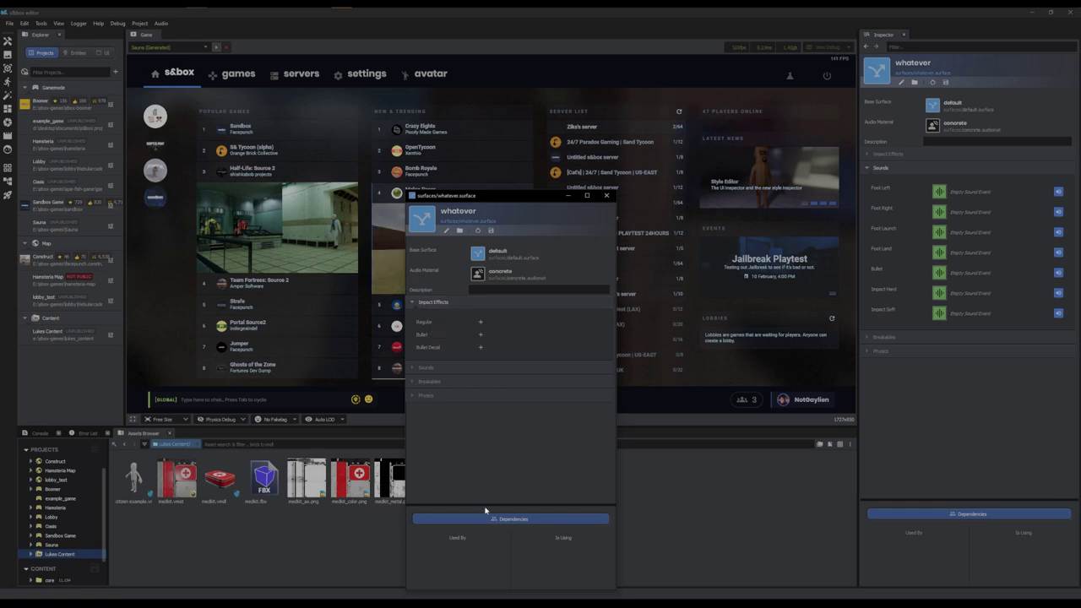
left_click(480, 324)
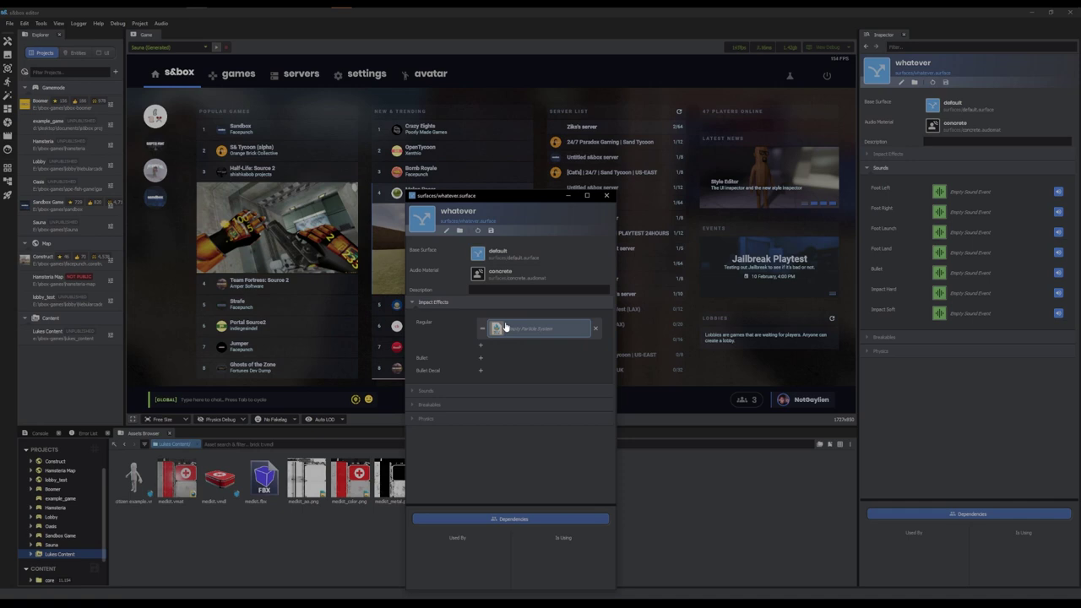
left_click(505, 326)
double_click(680, 319)
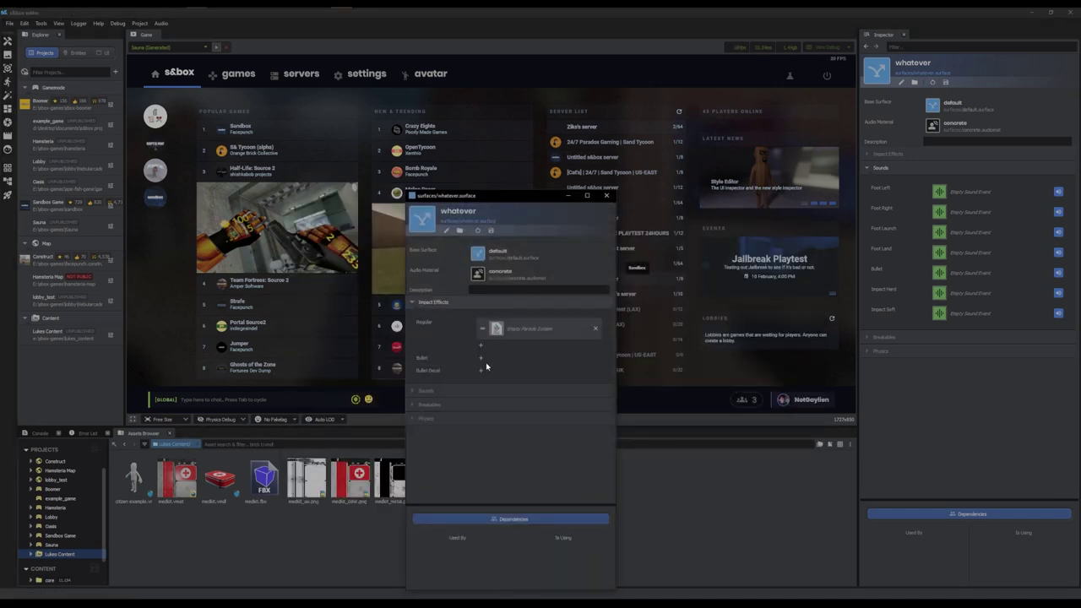
Add two more Regular impact particle entries, then remove all three
left_click(480, 344)
left_click(481, 367)
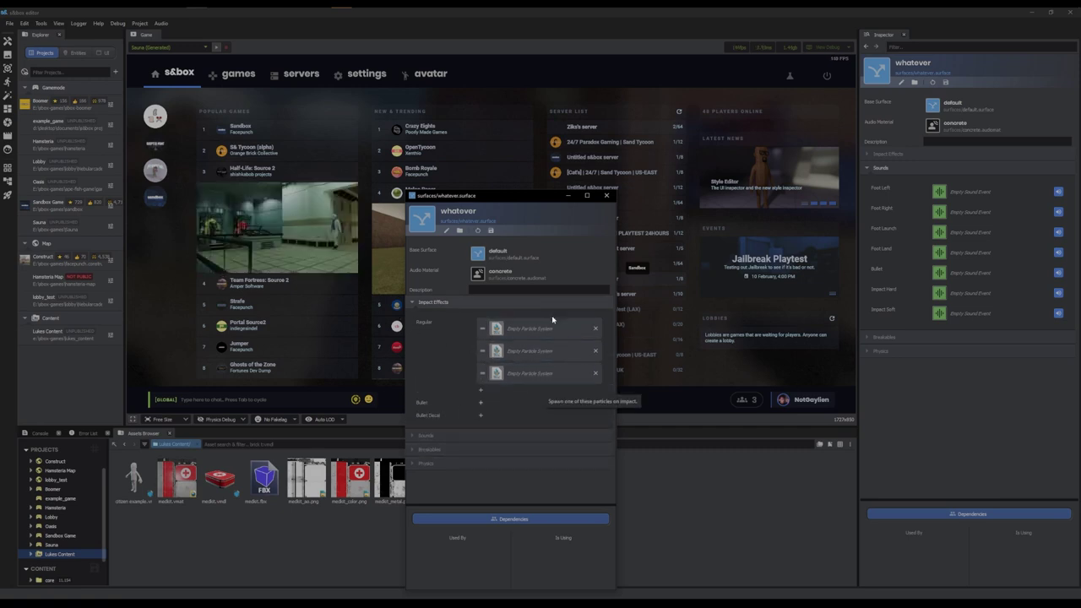
left_click(595, 350)
left_click(596, 347)
left_click(596, 329)
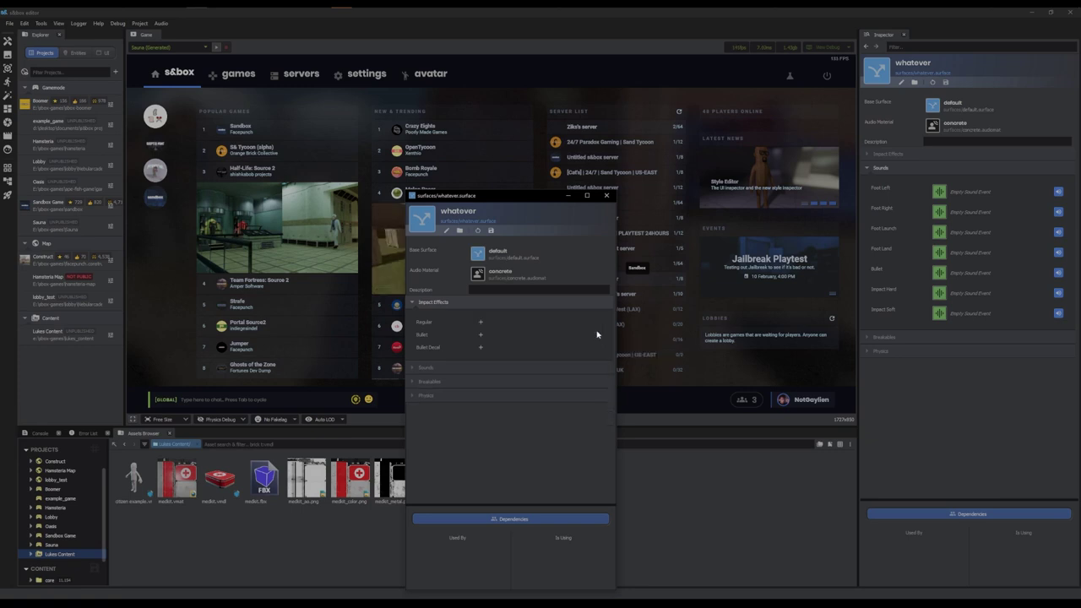
Add three Bullet Decal entries and remove one of them
left_click(482, 347)
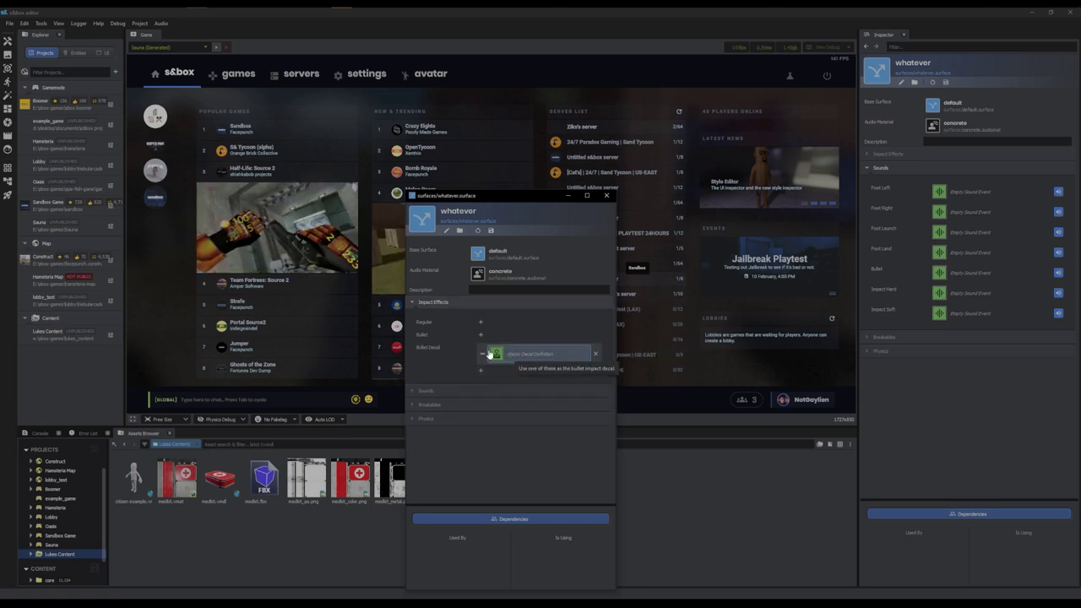
left_click(481, 369)
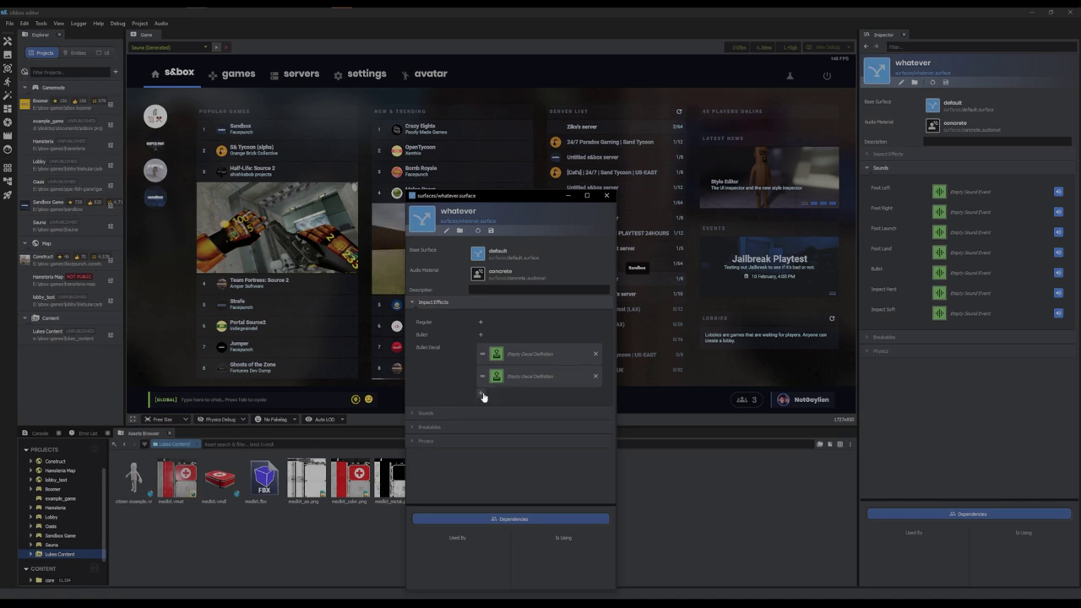
left_click(482, 393)
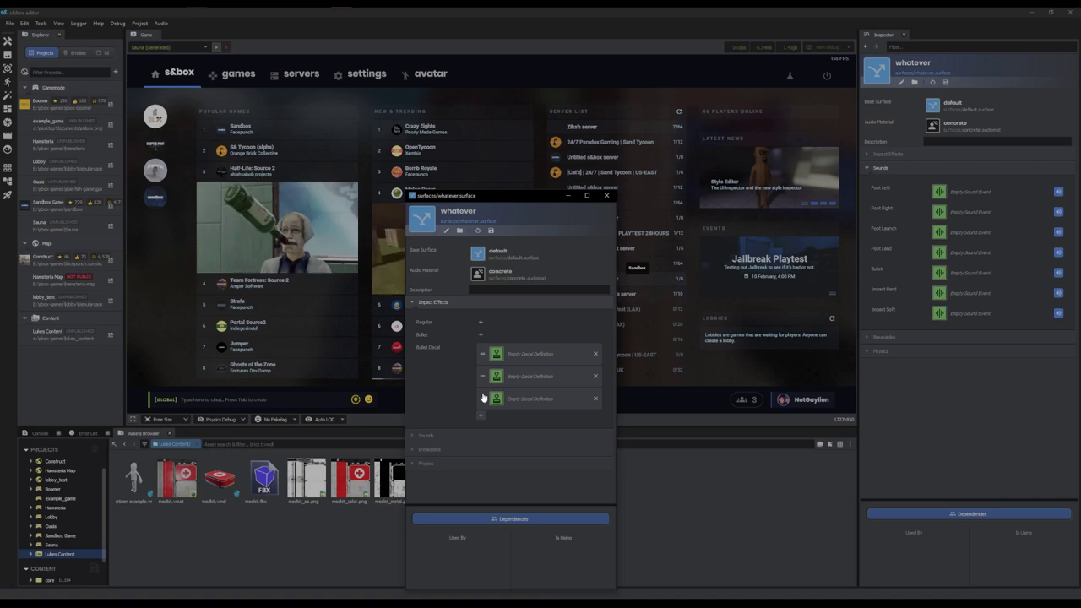
left_click(595, 354)
Remove the last Bullet Decal entry and swap Impact Effects for the Sounds section
left_click(595, 354)
left_click(595, 354)
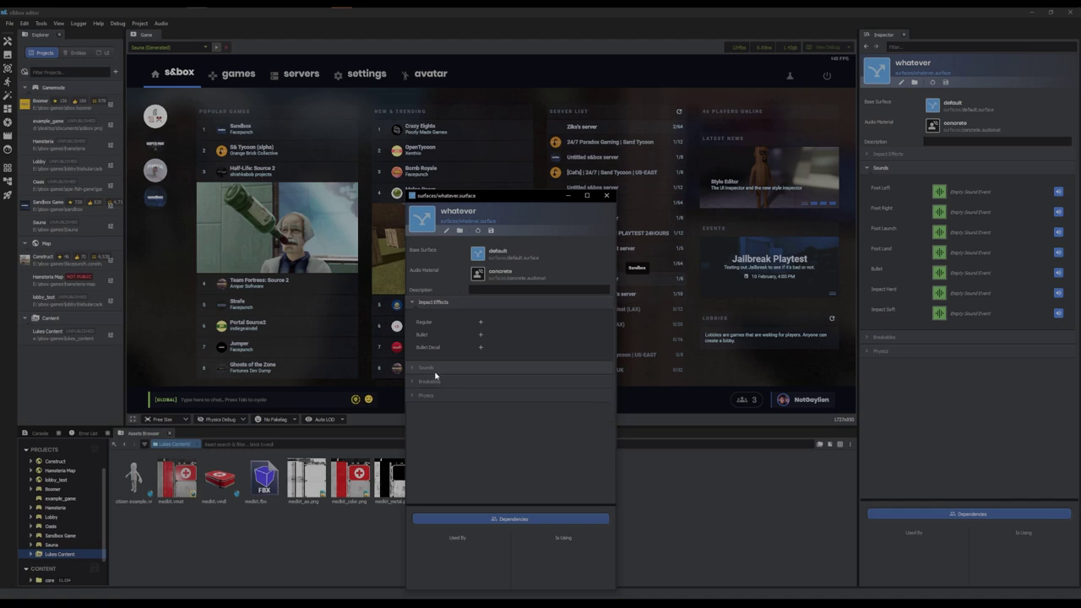
left_click(412, 301)
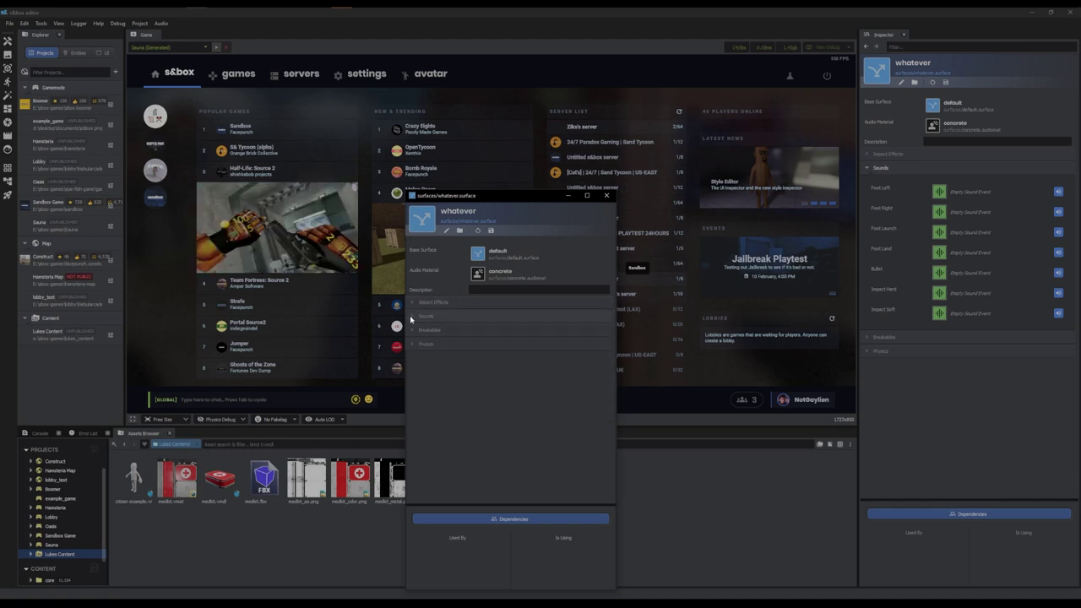
left_click(415, 315)
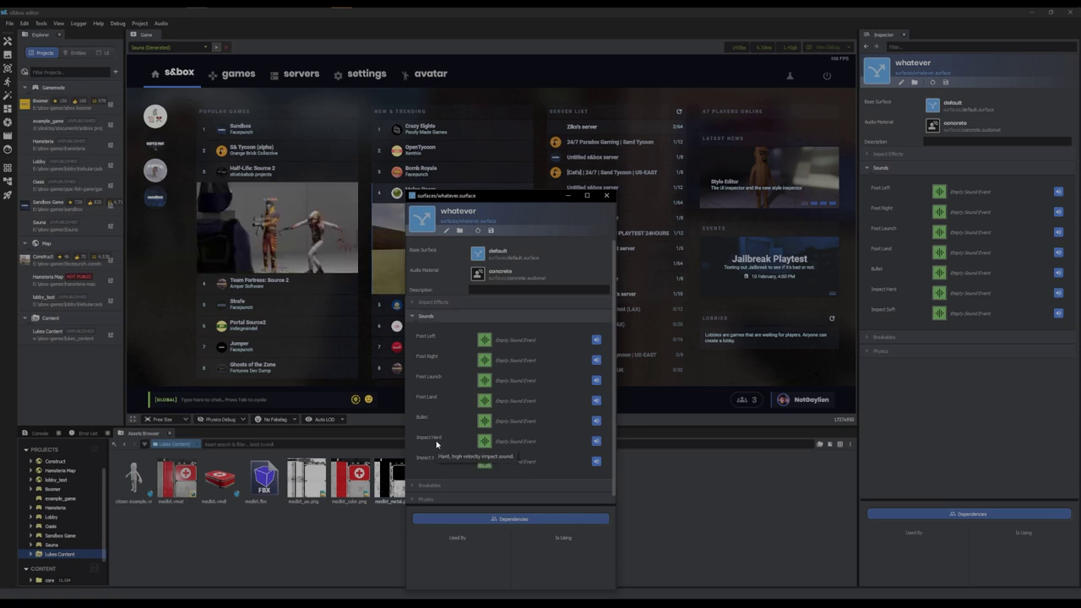
Collapse Sounds and expand Breakables to see Break Sound and Generic Gibs
left_click(446, 318)
left_click(427, 329)
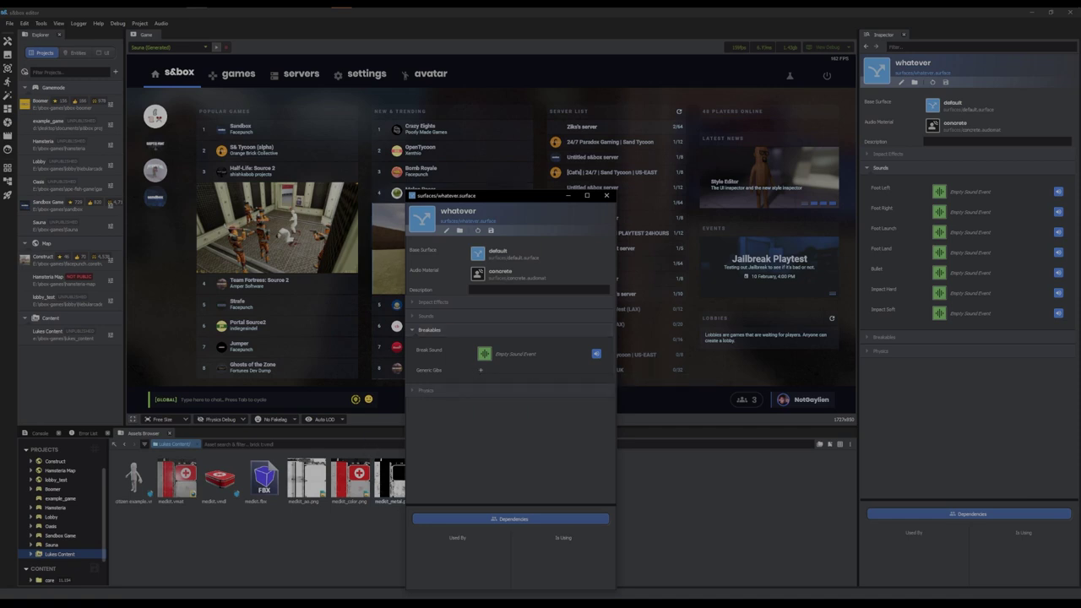
Swap Breakables for Physics, showing elasticity 0.25, density 2000 and bounce threshold 40
left_click(428, 330)
left_click(424, 343)
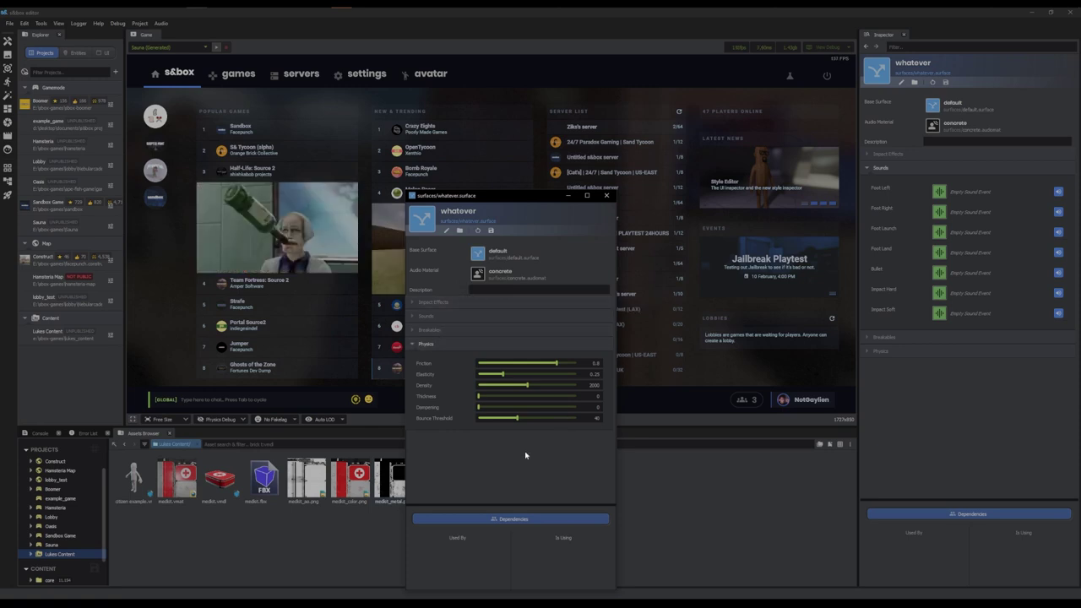
Give test.vmat the whatever surface property, save it, and close the Material Editor
left_click(606, 195)
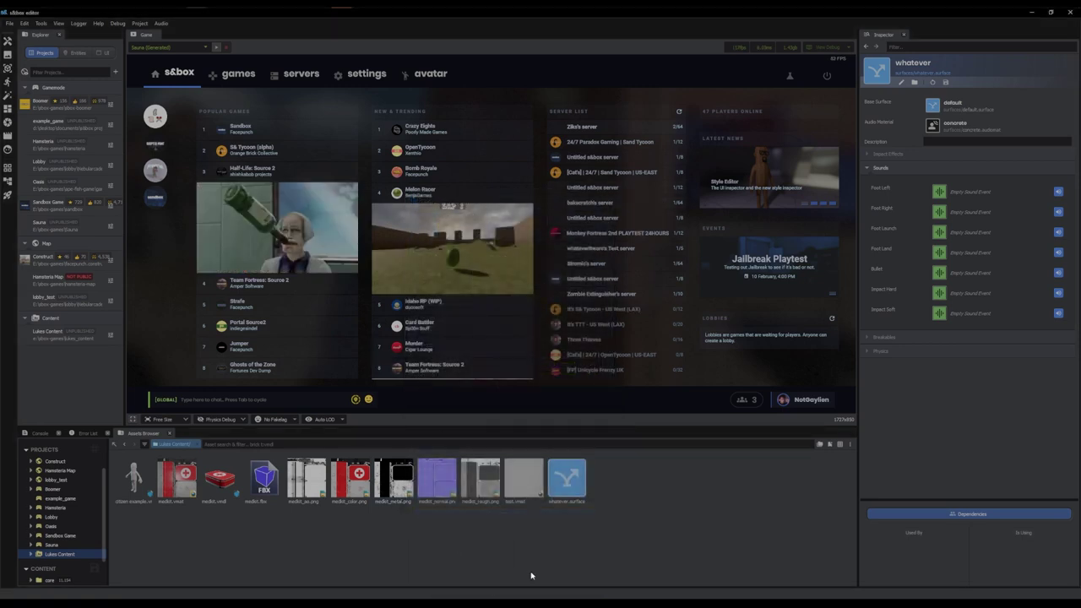
double_click(513, 487)
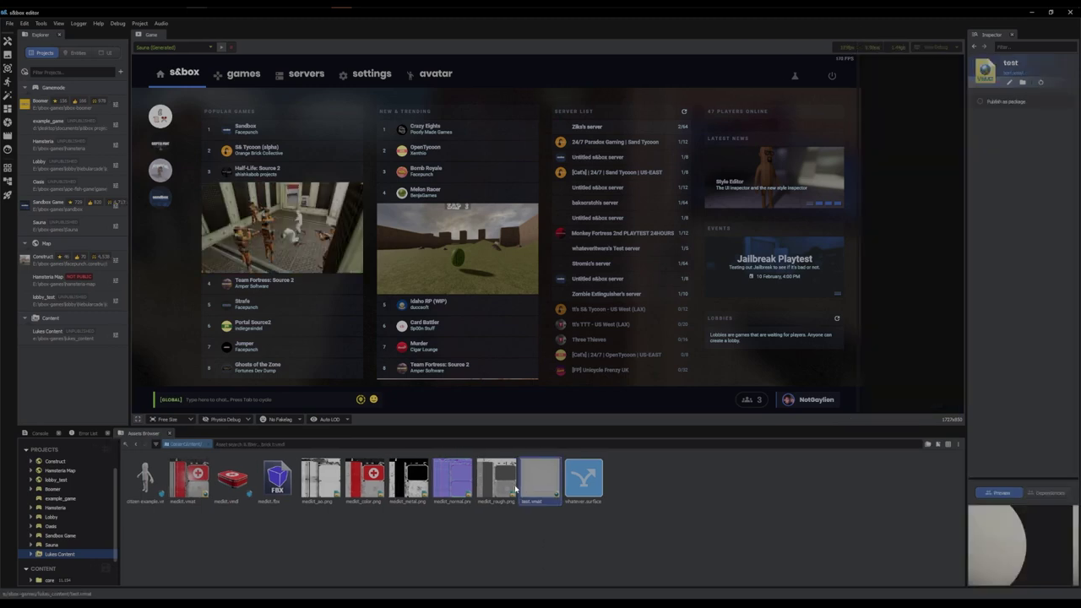
left_click(302, 67)
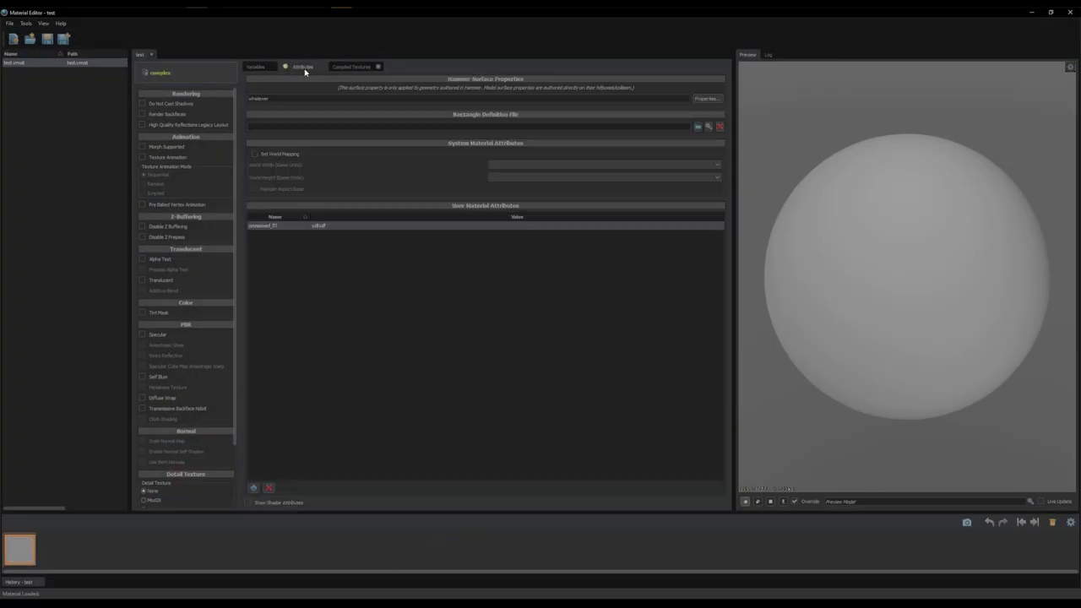
left_click(706, 98)
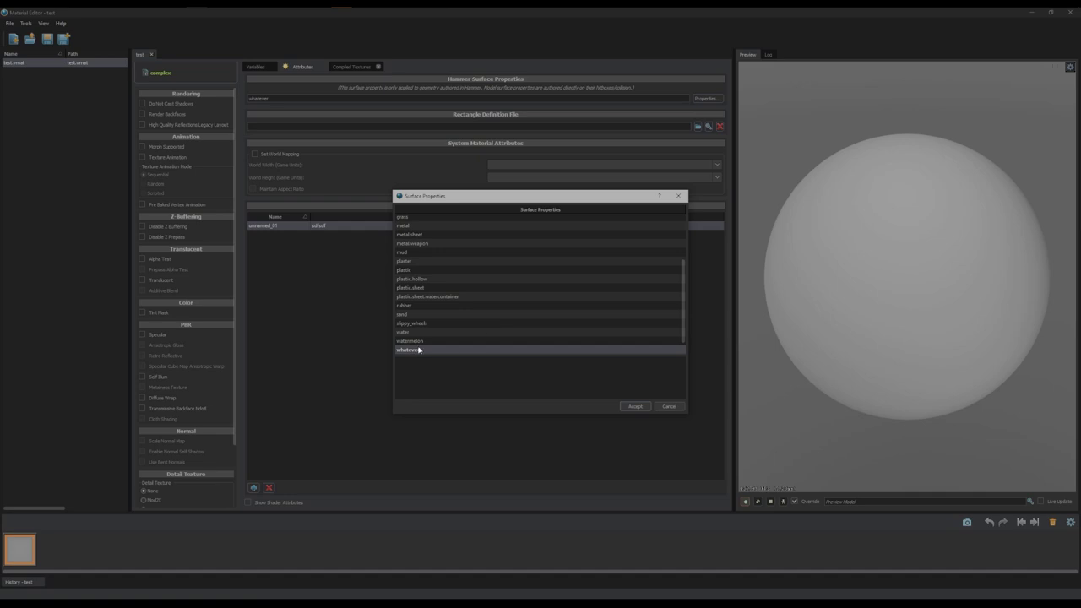
double_click(423, 350)
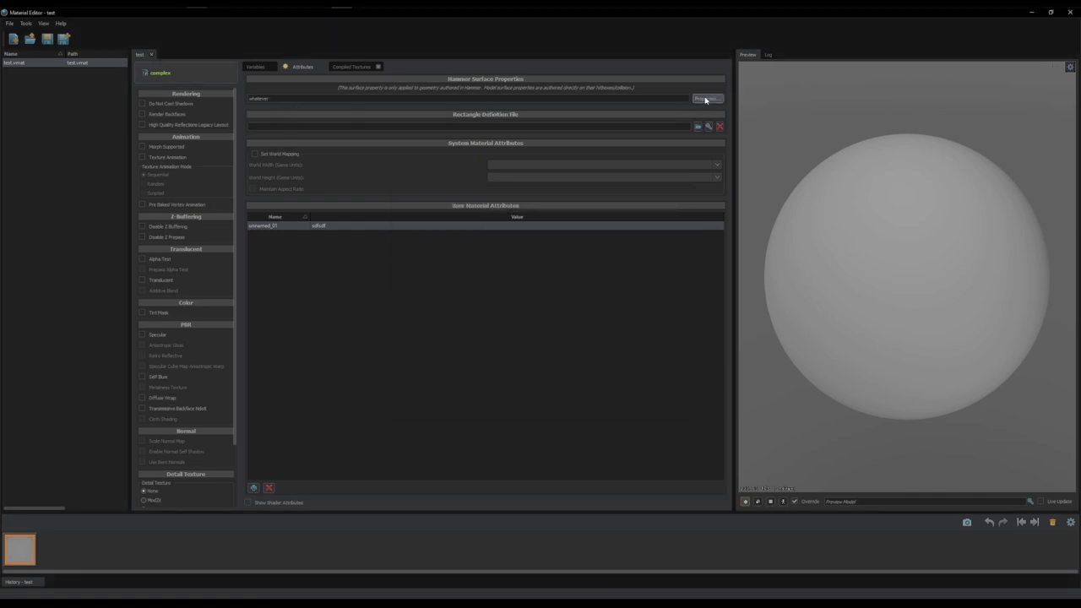
key("ctrl+s")
left_click(1070, 11)
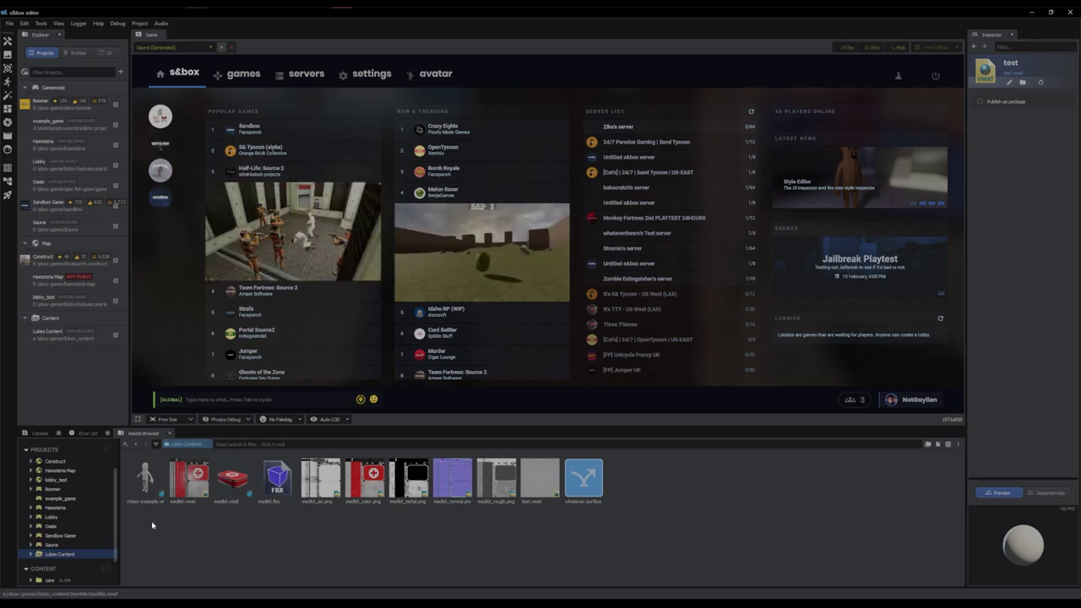
Open the citizen example model, add a PhysicsHullFile hull, then delete it, leaving PhysicsHullFromRender
left_click(145, 478)
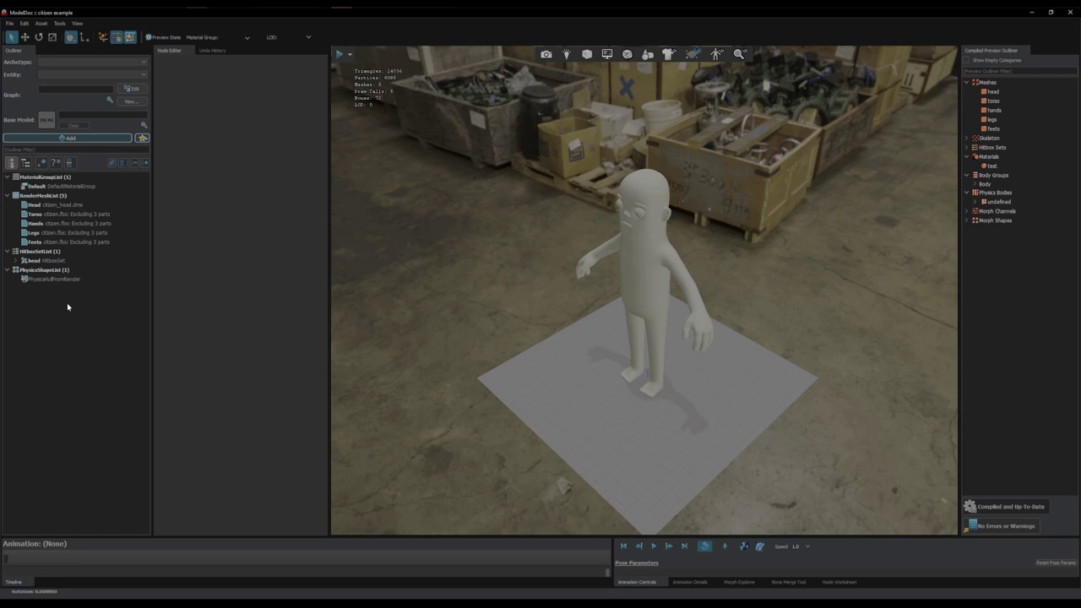
left_click(62, 282)
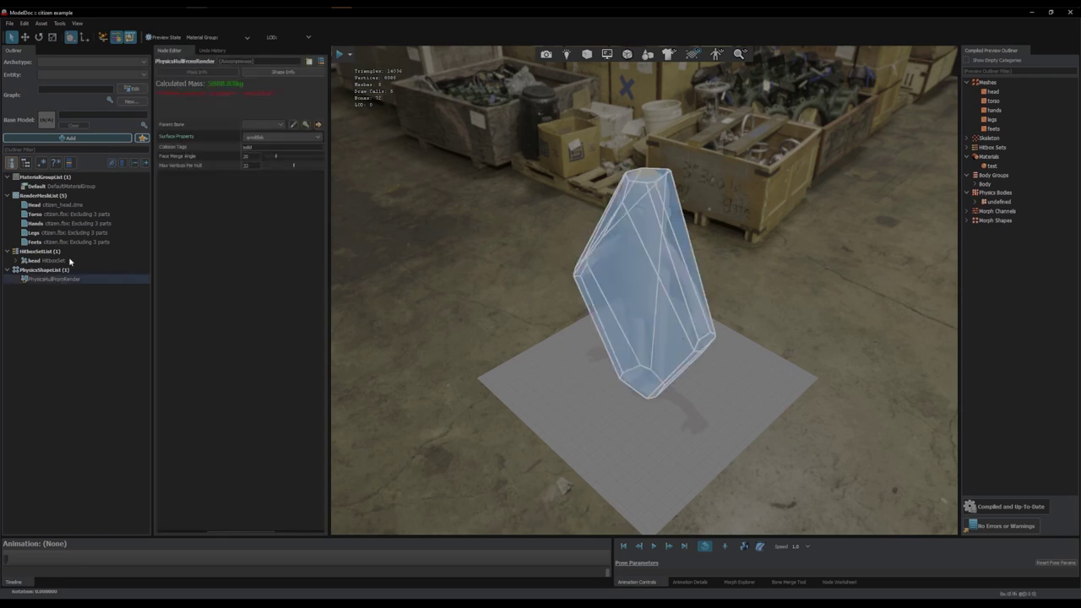
right_click(52, 274)
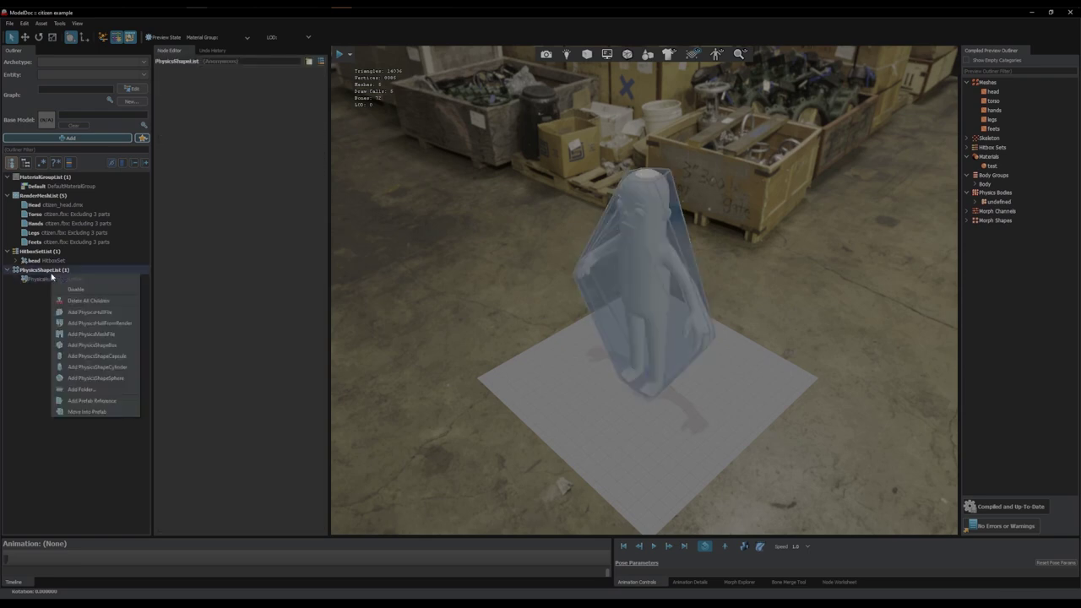
left_click(90, 313)
double_click(150, 90)
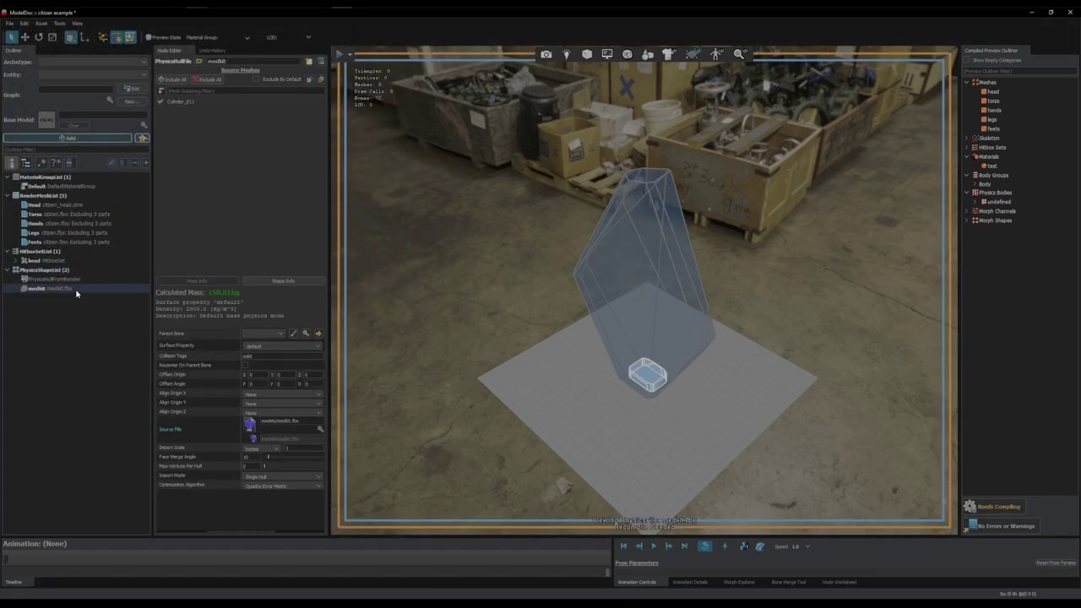
key("Delete")
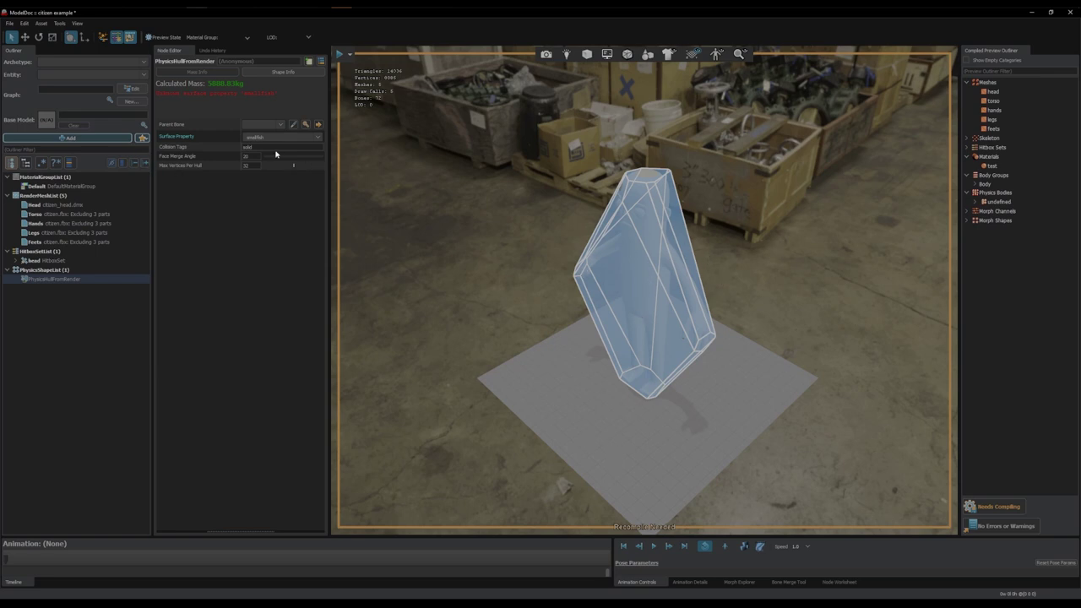
Give the PhysicsHullFromRender hull the 'whatever' surface property after briefly trying wood, then deselect it
left_click(315, 137)
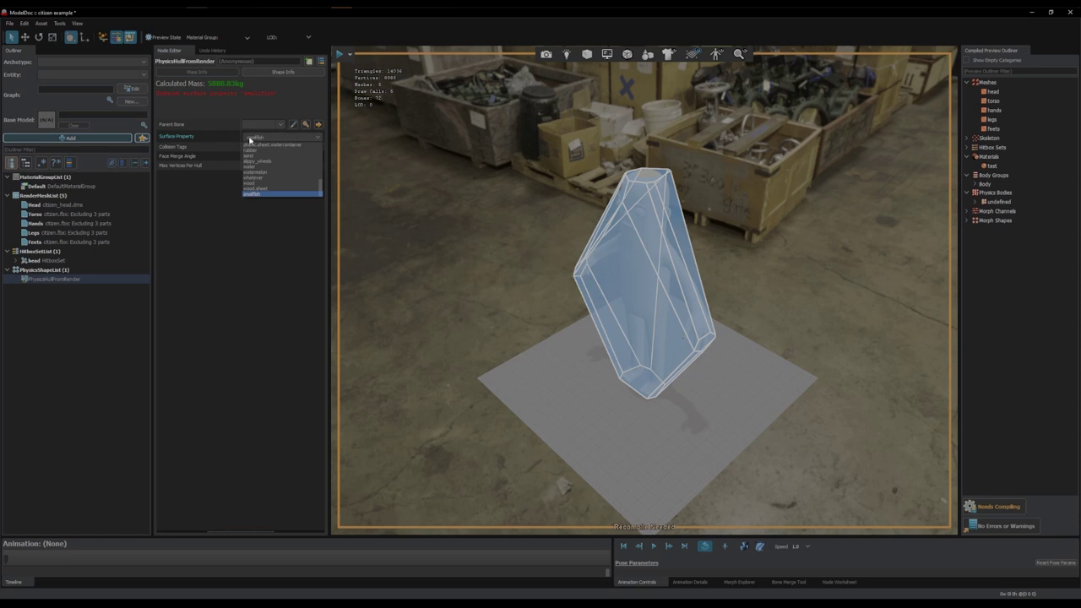
left_click(280, 177)
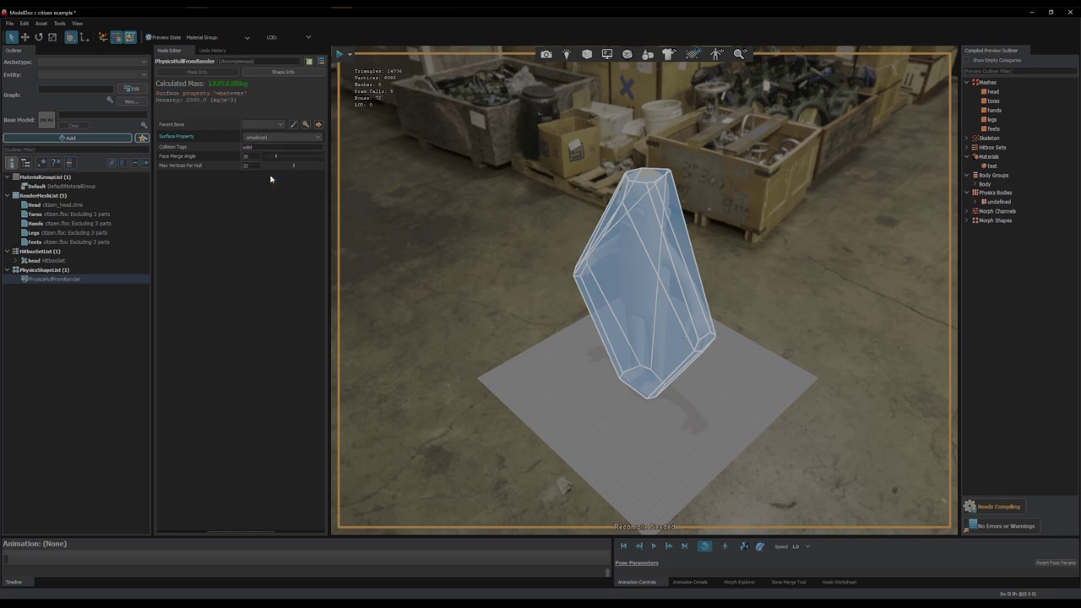
left_click(318, 137)
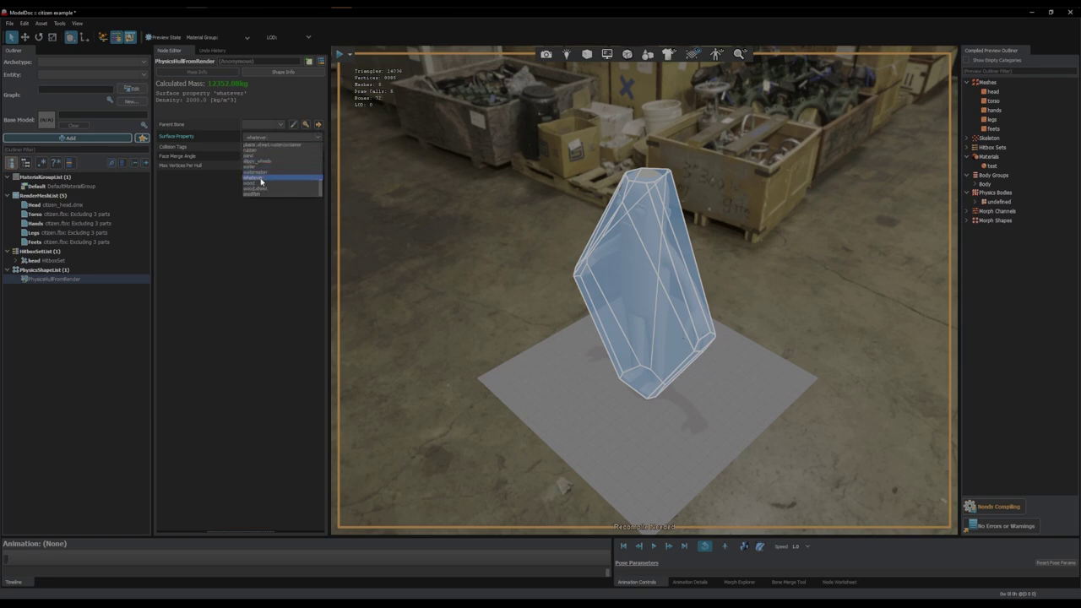
left_click(255, 183)
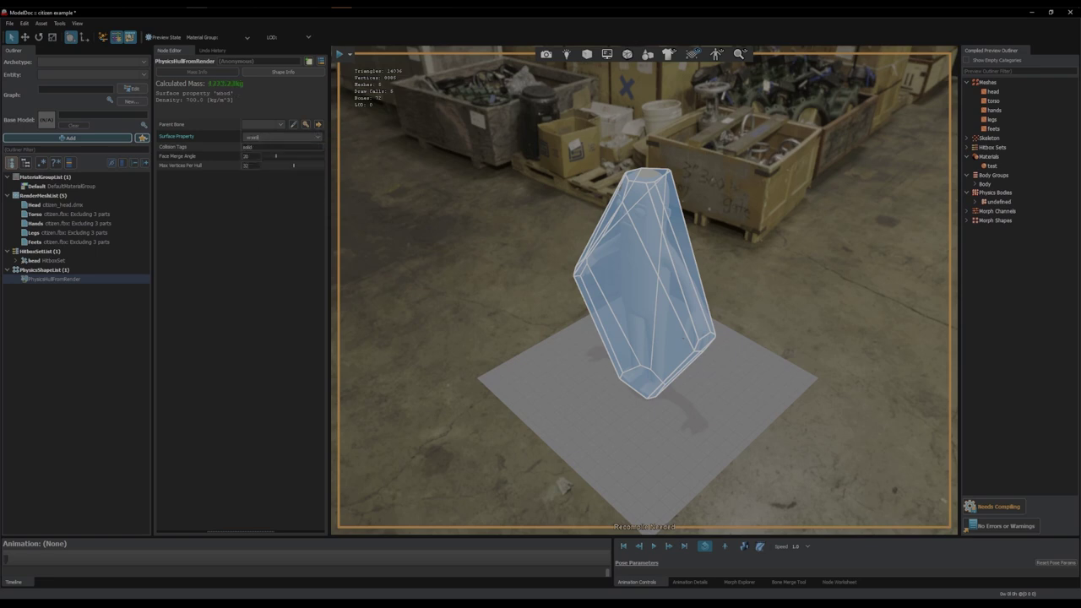
left_click(318, 136)
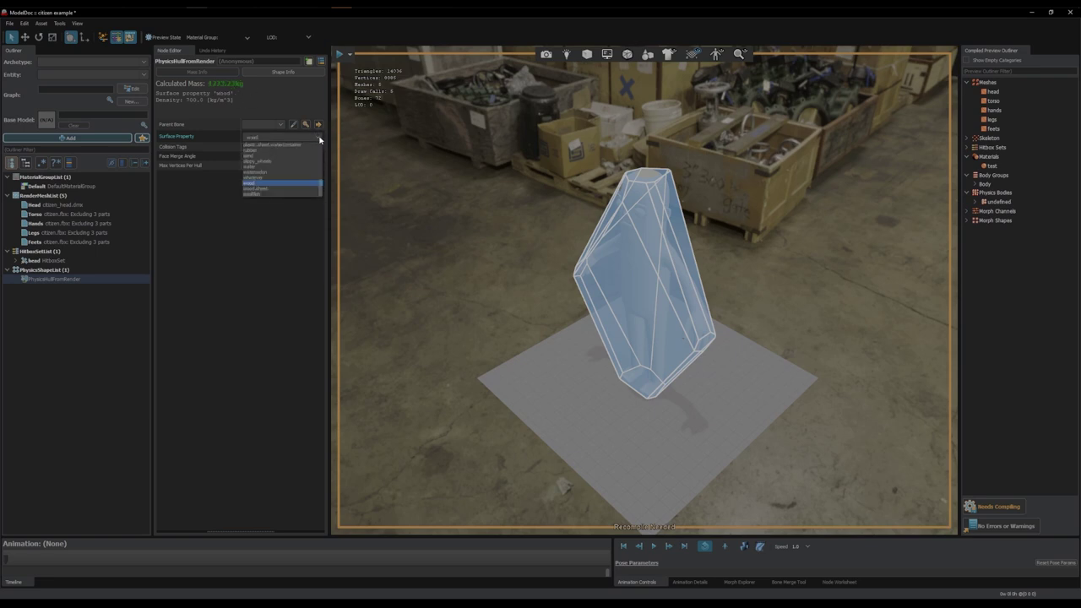
left_click(280, 178)
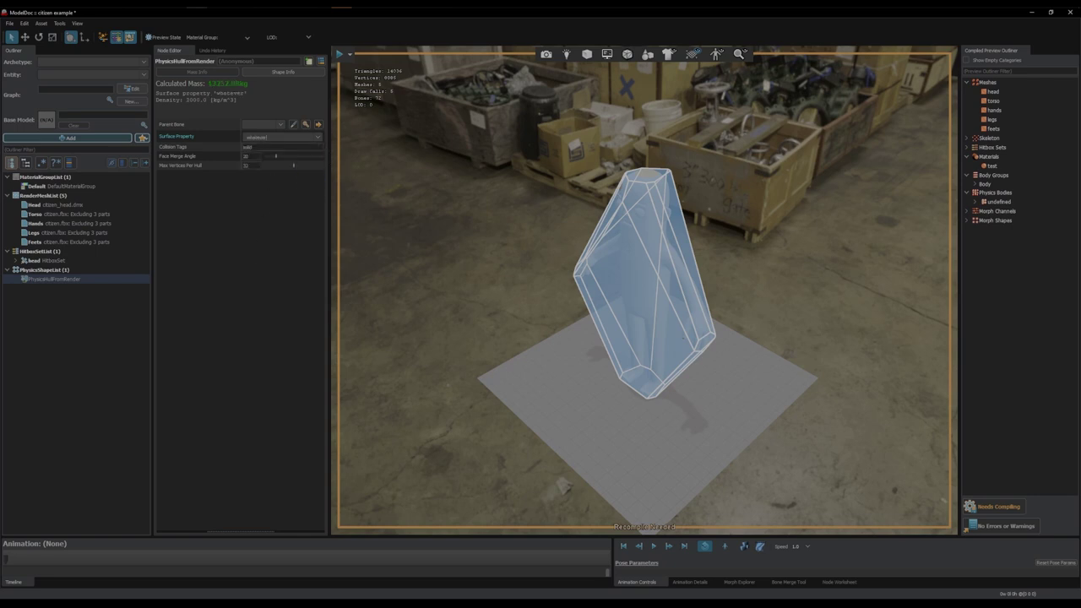
left_click(287, 137)
left_click(292, 181)
left_click(453, 210)
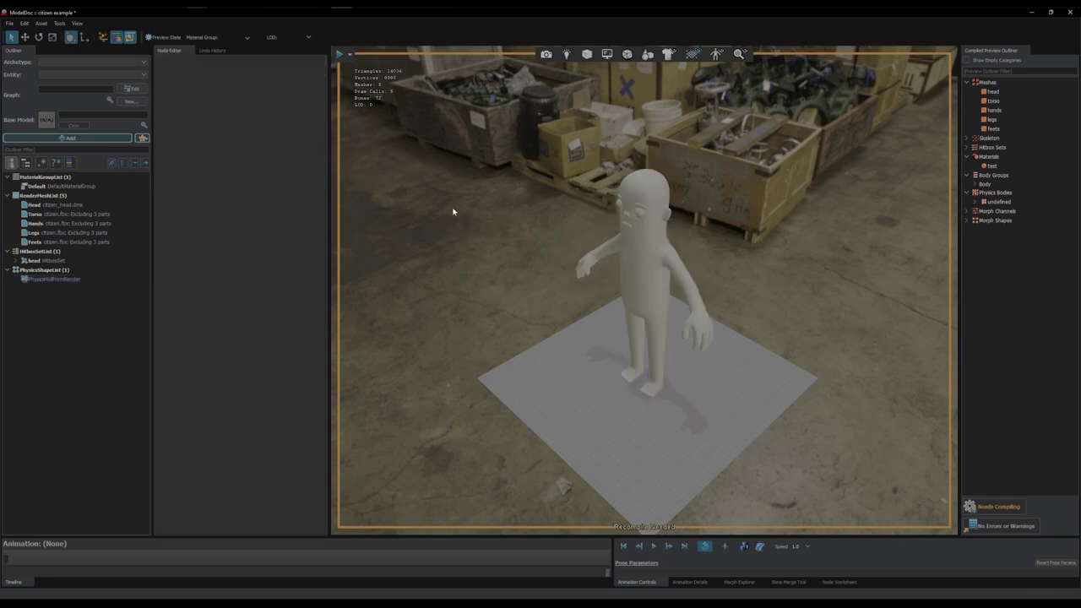
Save the citizen model and set the head hitbox's surface property to wood
key("ctrl+s")
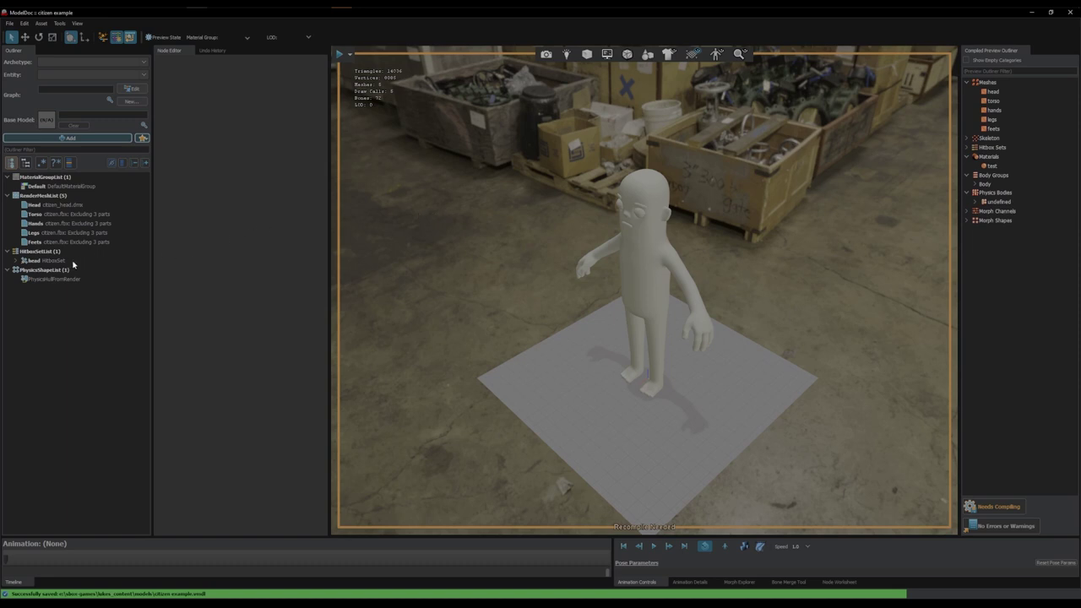
double_click(36, 264)
left_click(51, 269)
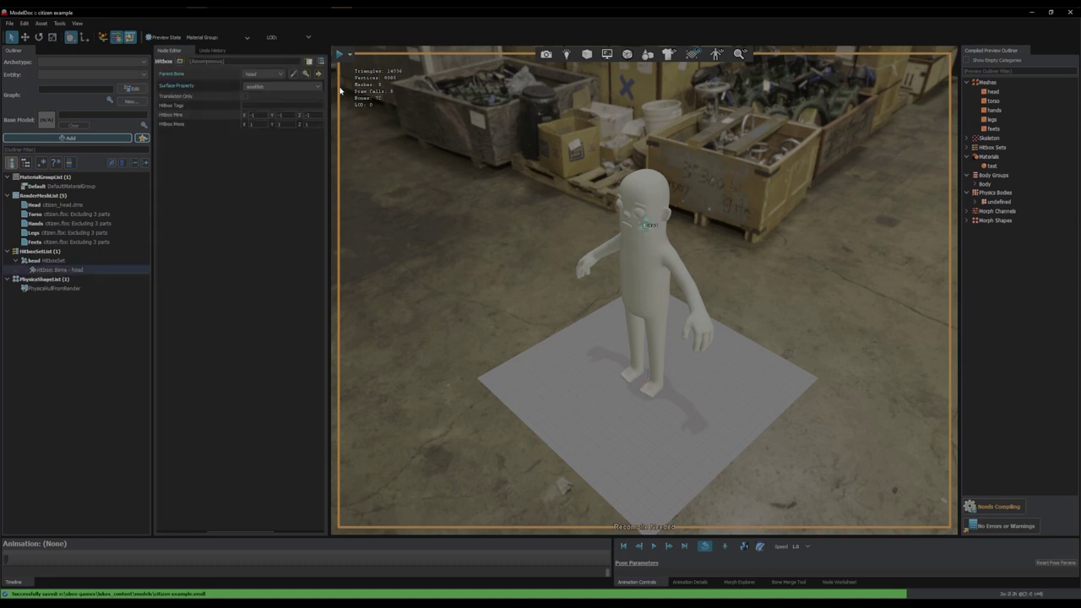
left_click(314, 88)
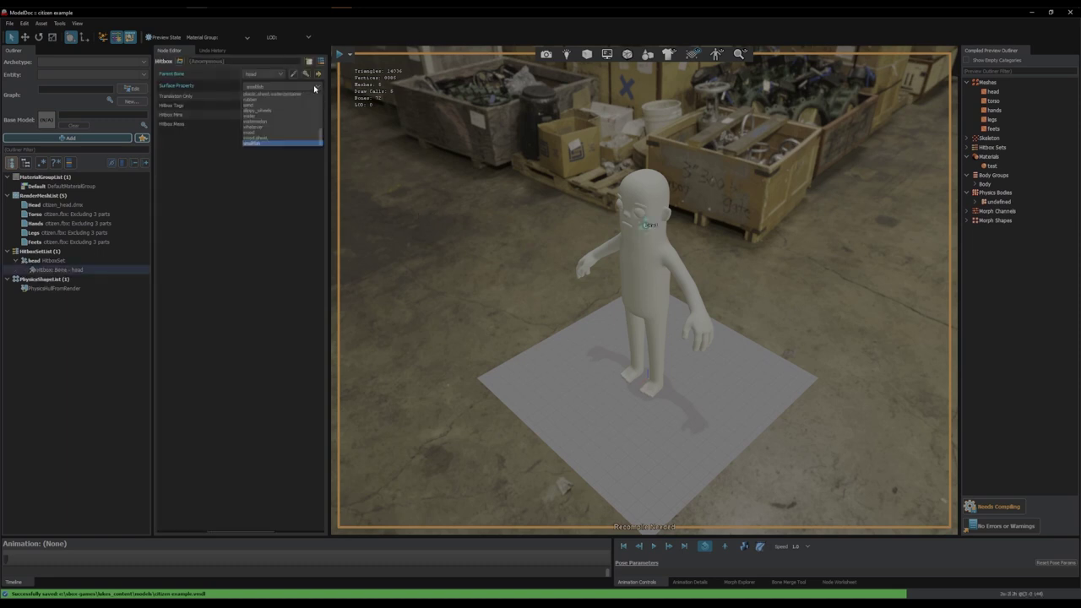
left_click(292, 132)
Compile the model, clear the hitbox selection and return to the s&box editor
left_click(997, 510)
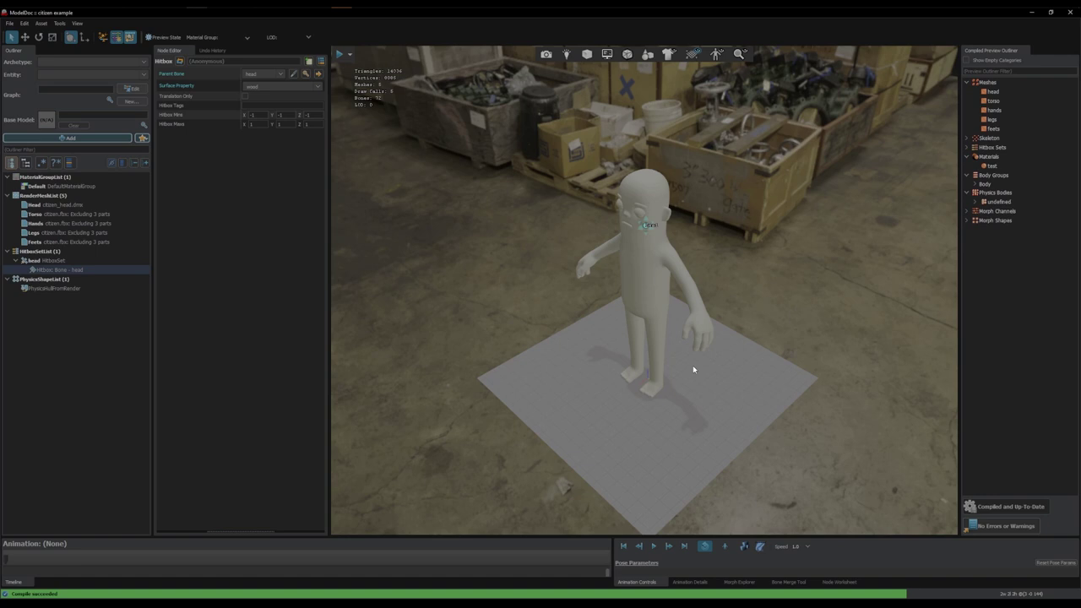
left_click(745, 413)
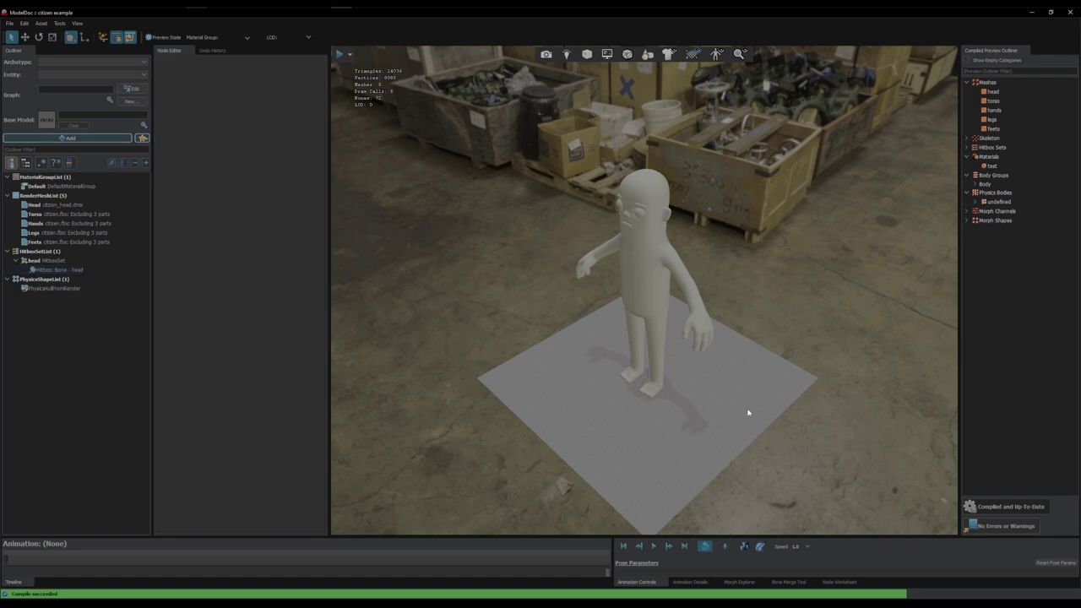
left_click(1030, 12)
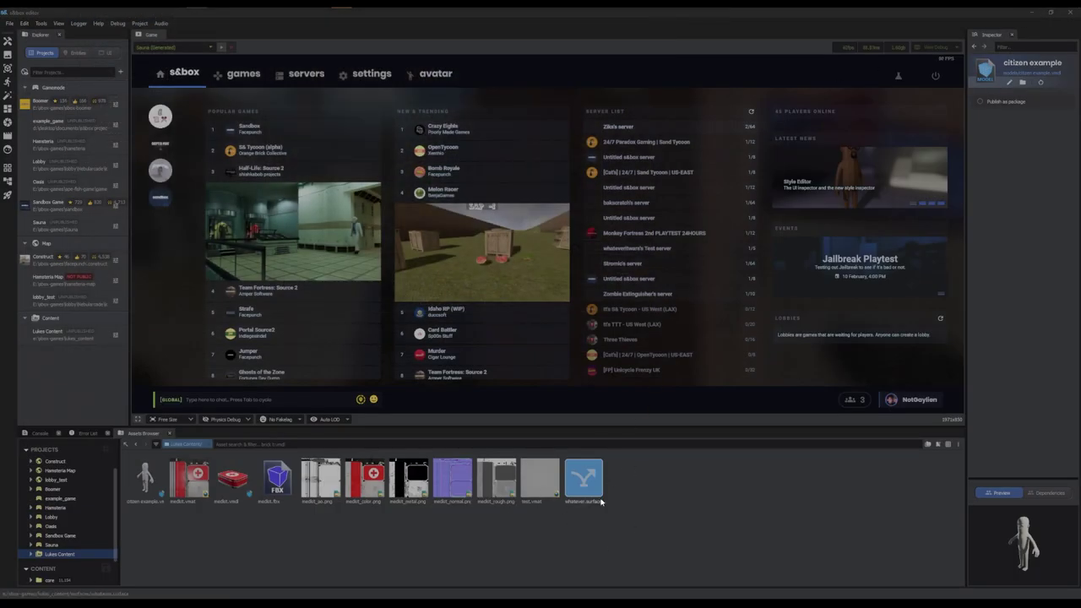